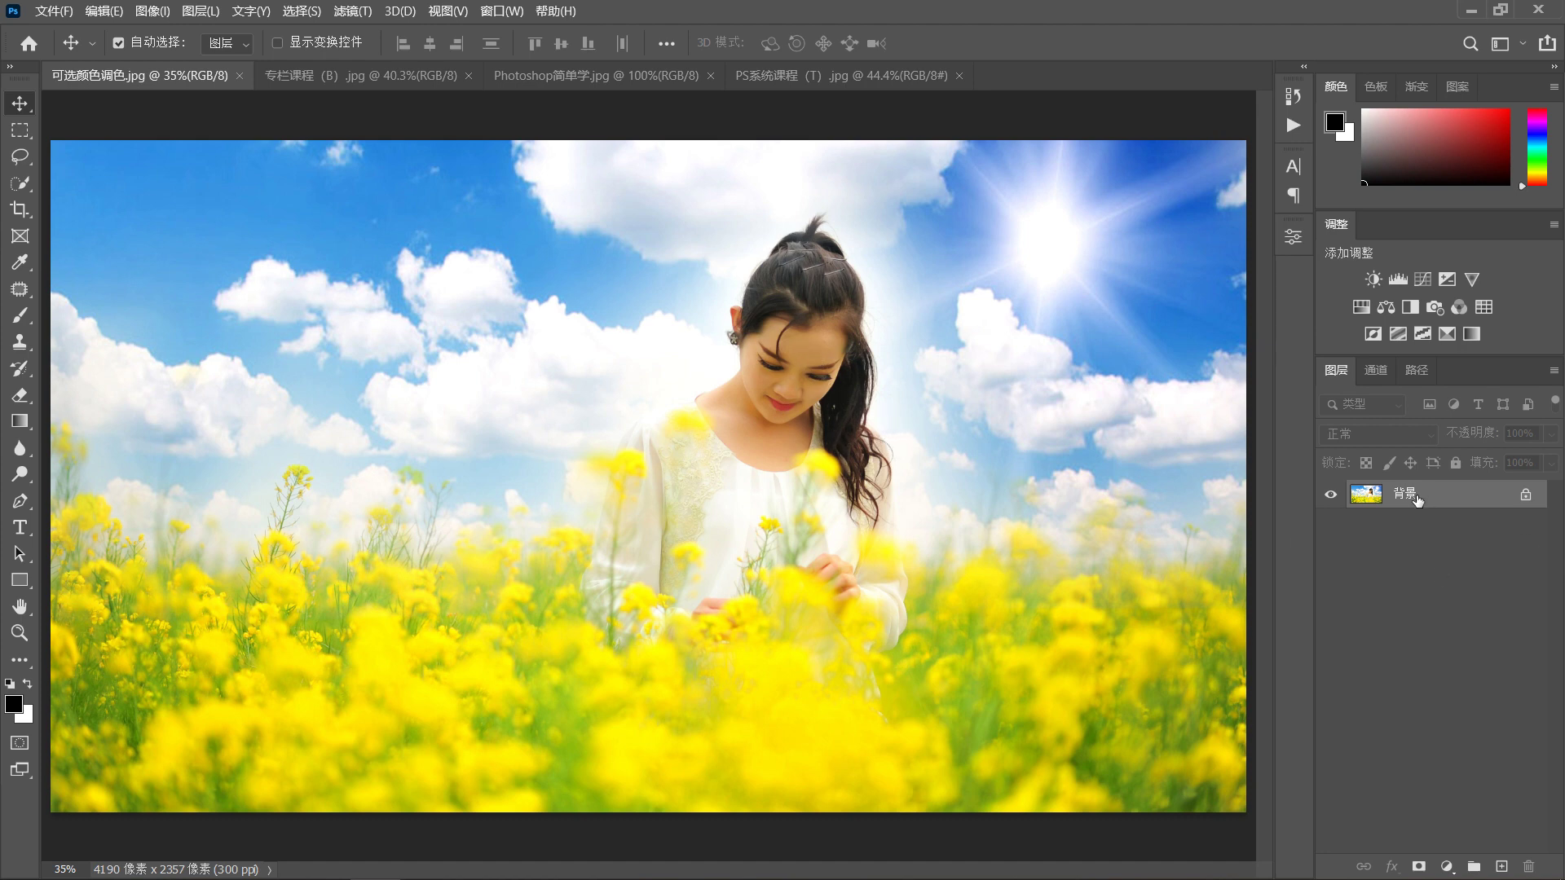
- Add a Selective Color adjustment layer above the Background layer of the rapeseed portrait
{"action": "left_click", "coordinate": [1449, 334]}
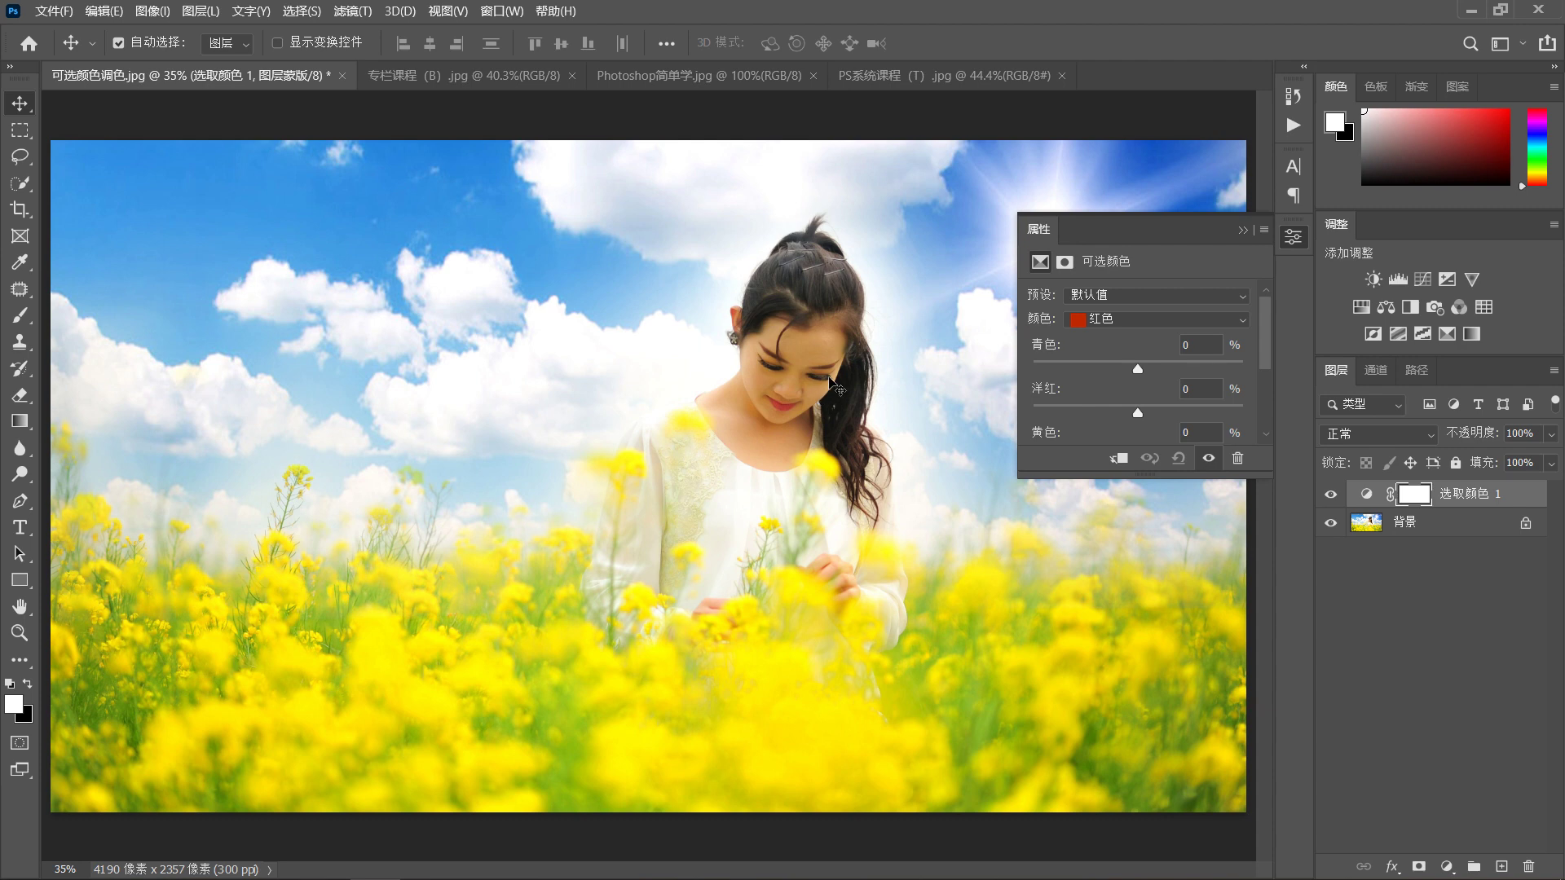
- Switch the Selective Color target from Reds to Yellows and bring its Cyan/Magenta/Yellow/Black sliders into view
{"action": "left_click", "coordinate": [1108, 321]}
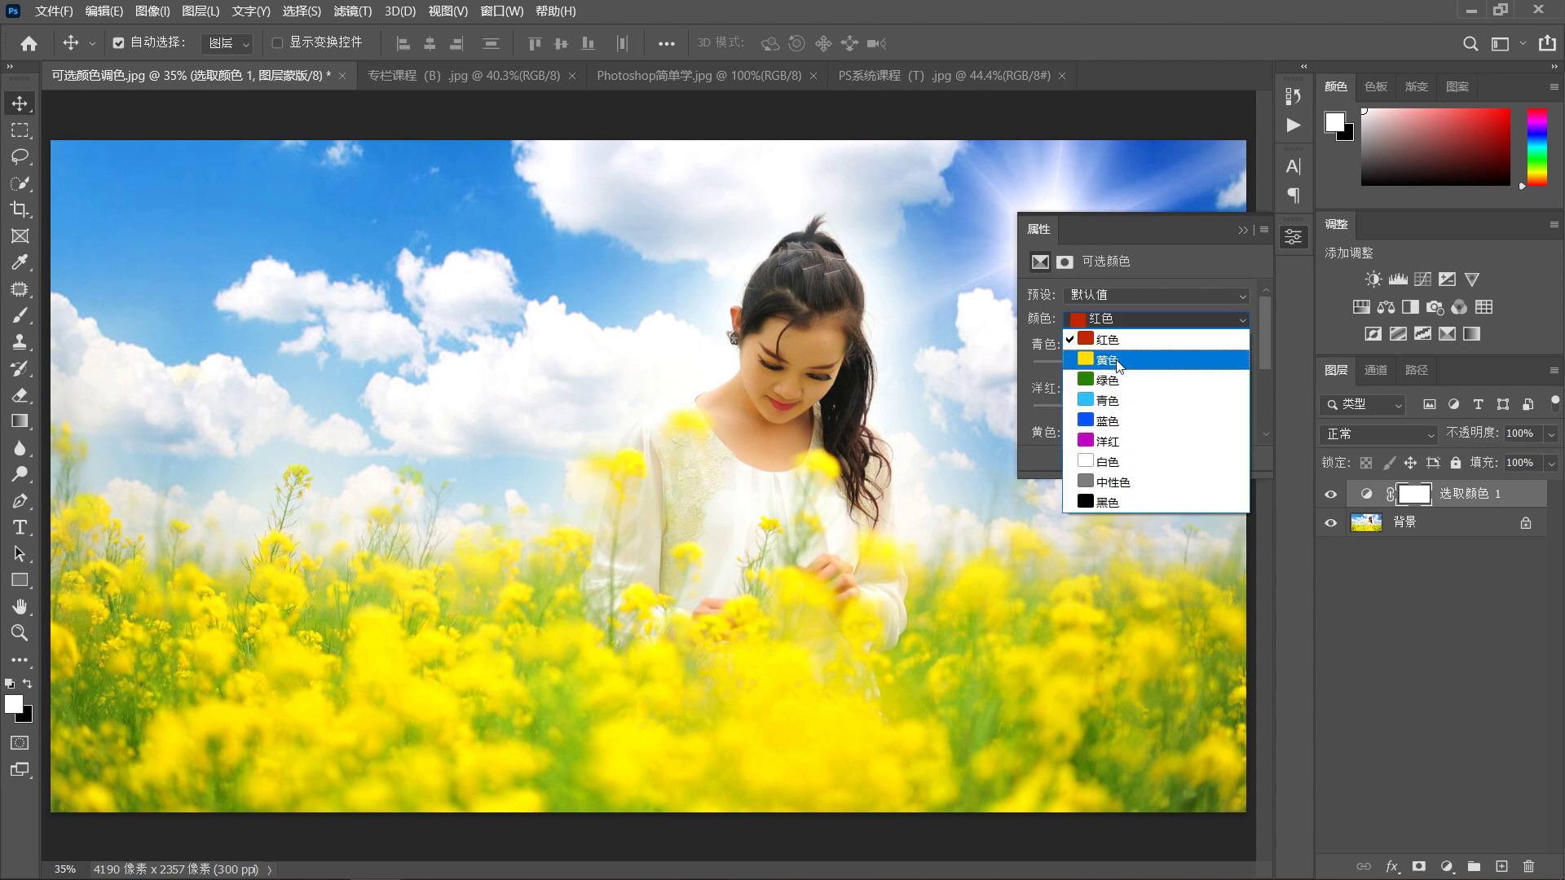
{"action": "left_click", "coordinate": [1117, 349]}
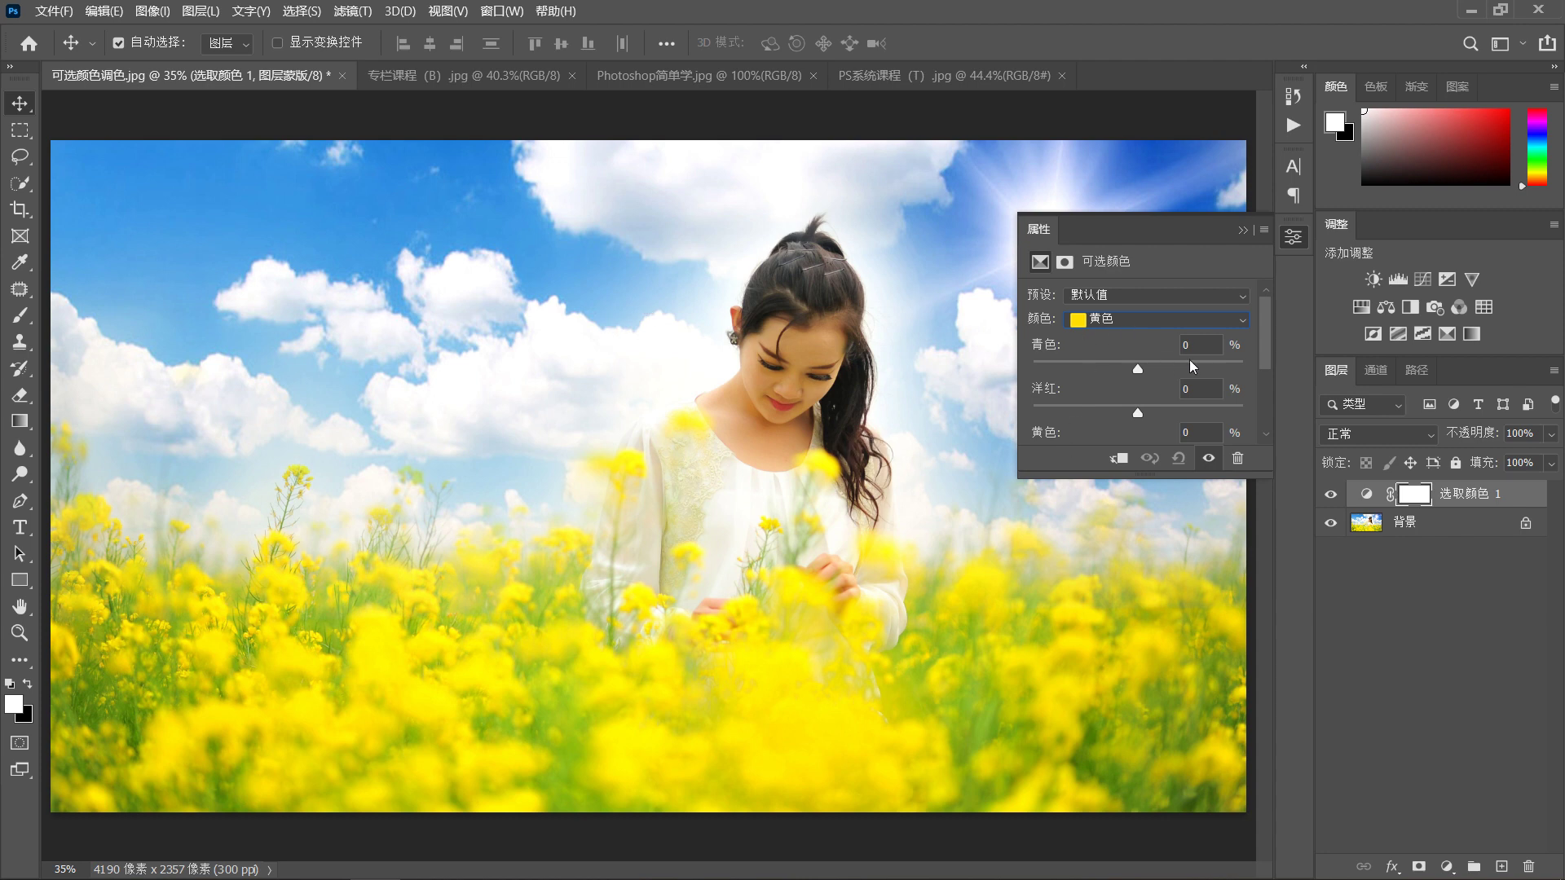
{"action": "scroll", "coordinate": [1264, 342], "scroll_direction": "down", "scroll_amount": 2}
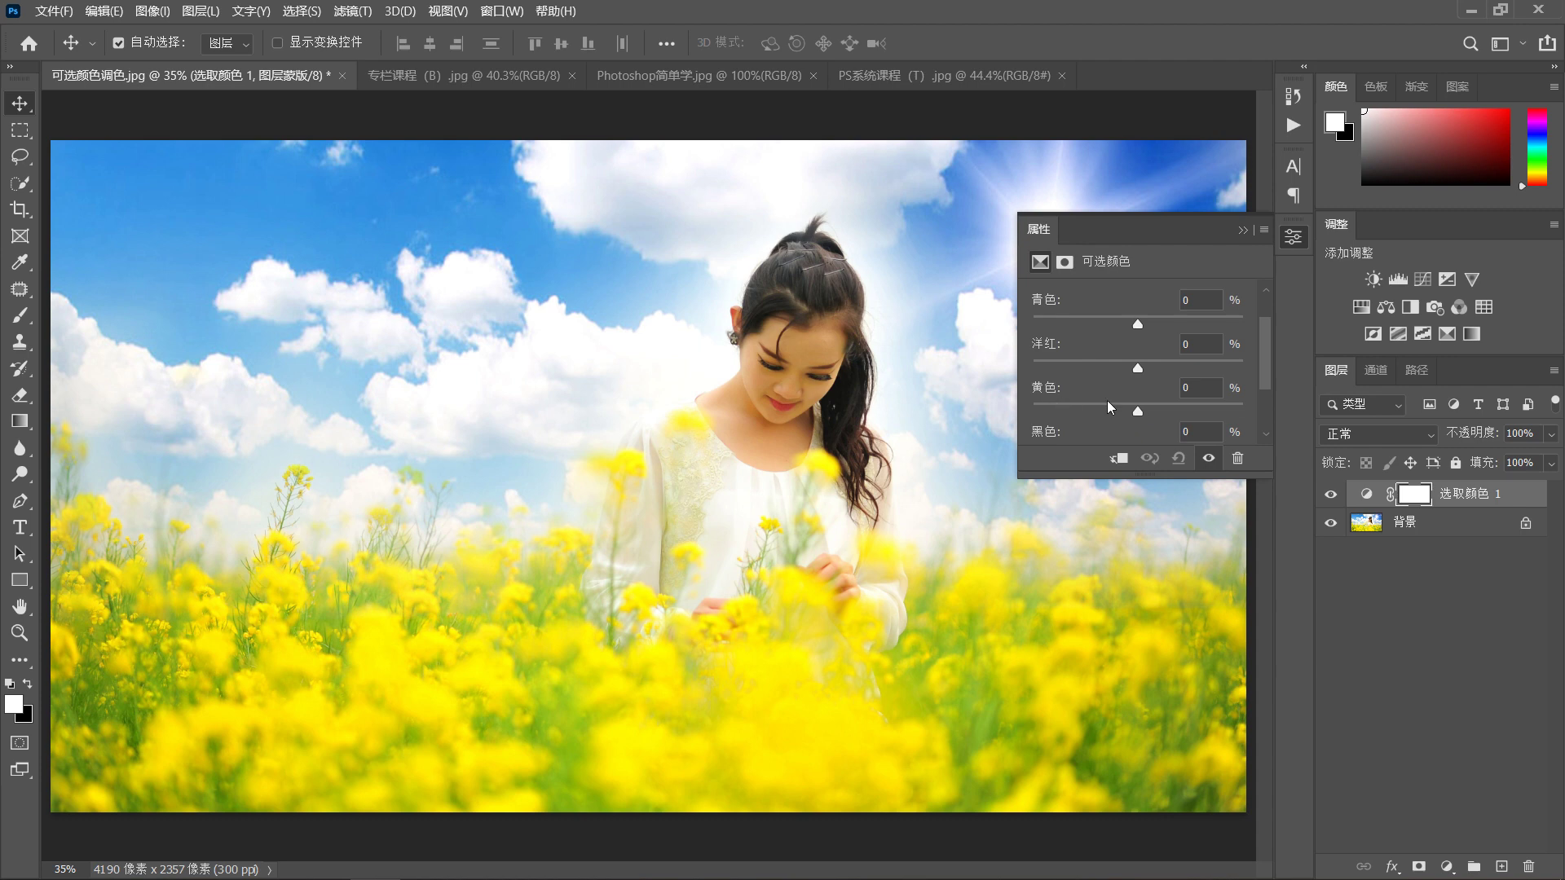
- Set Yellow to -41% in the Yellows range, then collapse the Properties panel
{"action": "left_click_drag", "start_coordinate": [1138, 417], "coordinate": [1097, 420]}
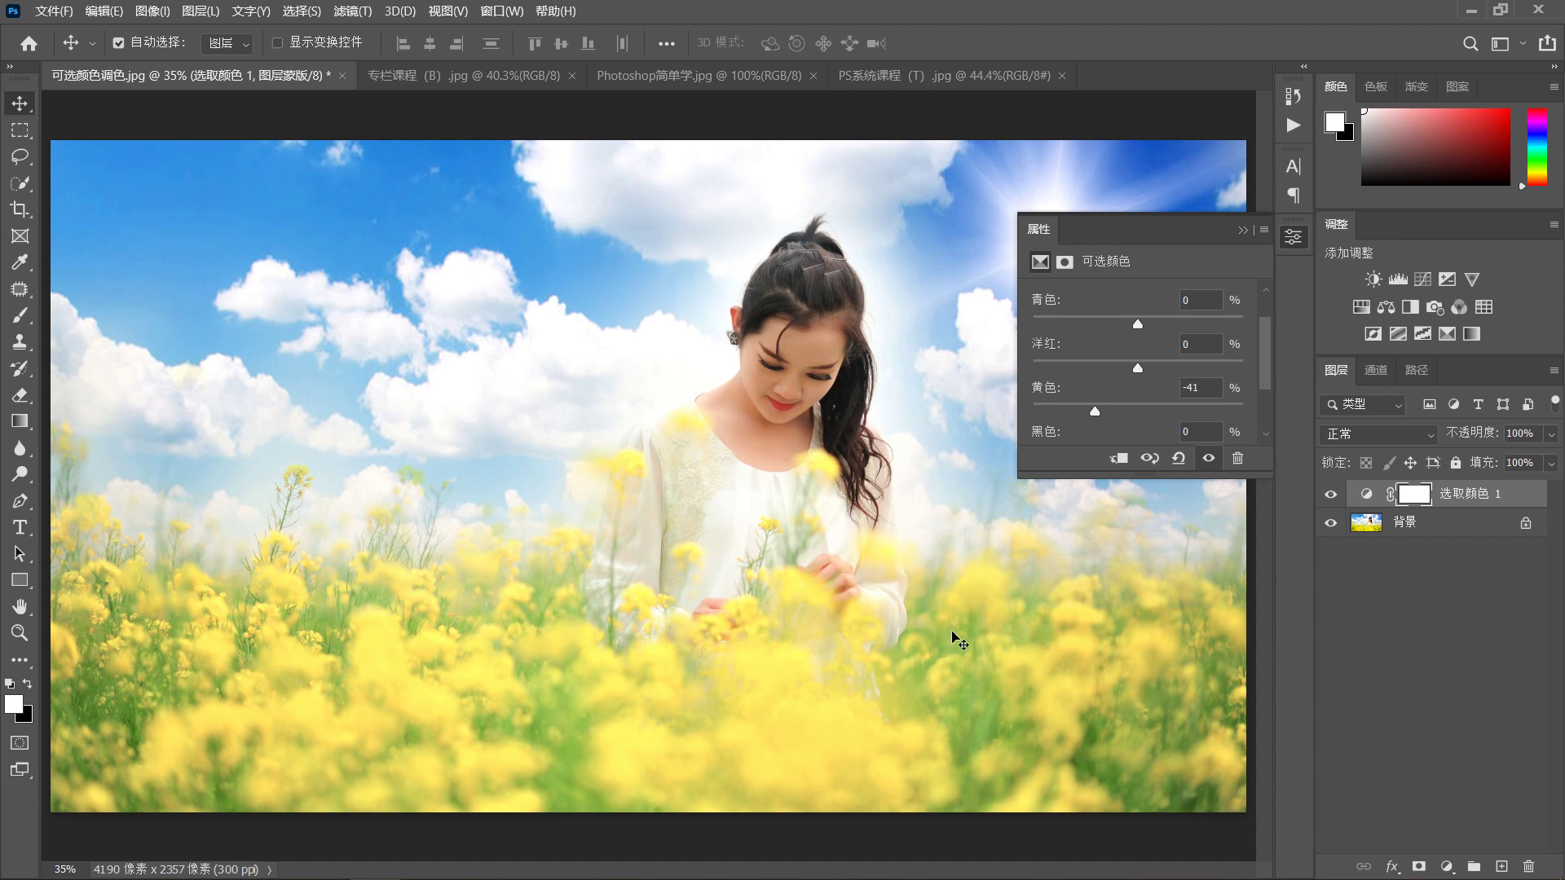
{"action": "left_click", "coordinate": [1242, 231]}
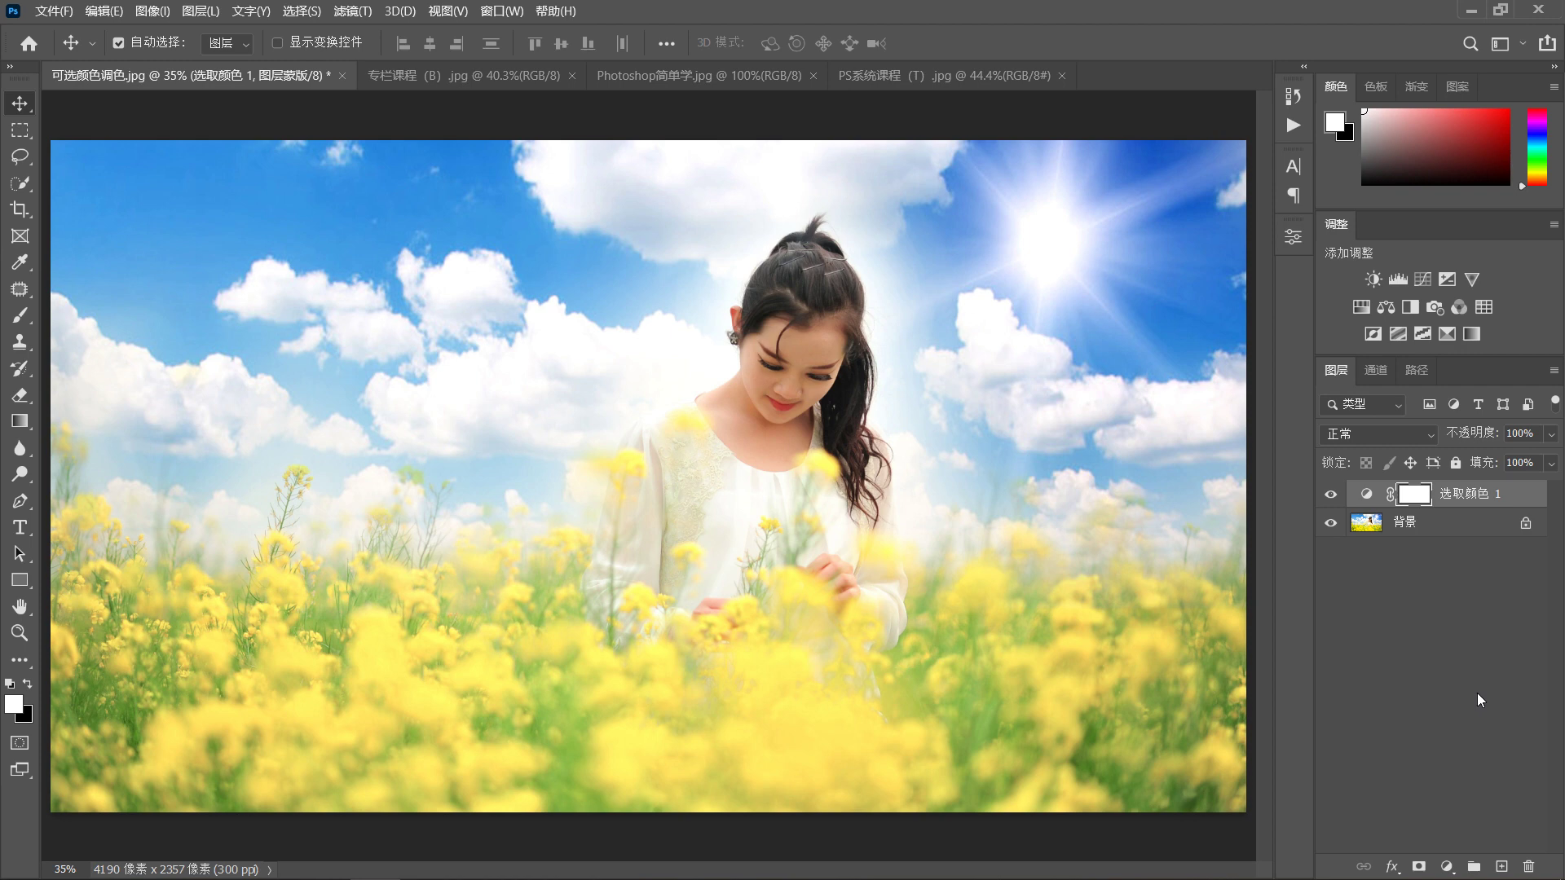
- Invert the Selective Color mask to black and brush the effect back over the girl's face at 40% opacity
{"action": "key", "text": "ctrl+i"}
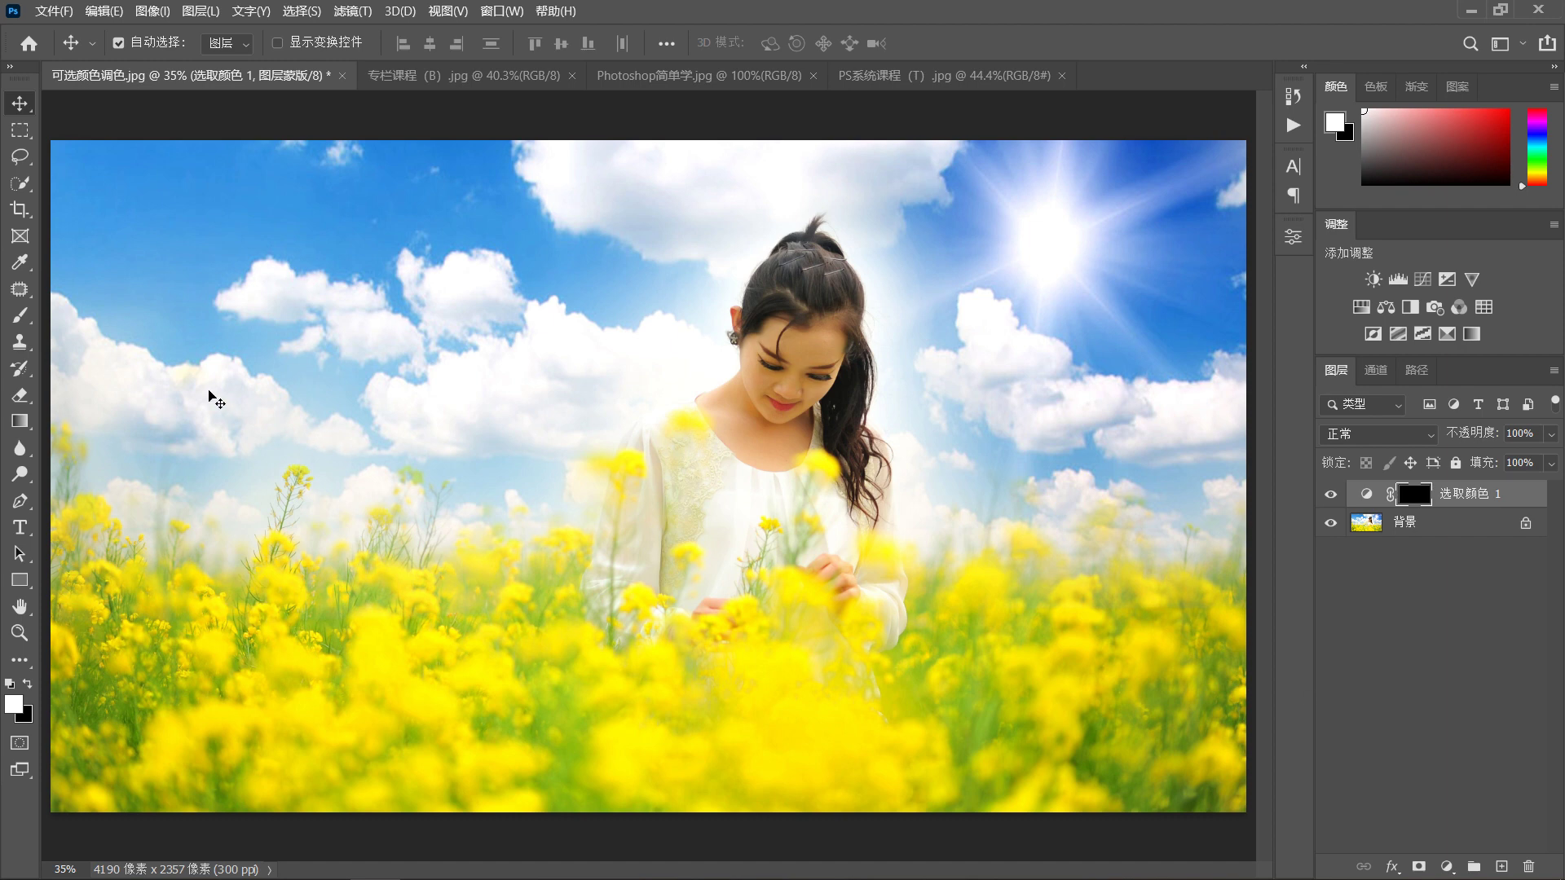
{"action": "left_click", "coordinate": [20, 316]}
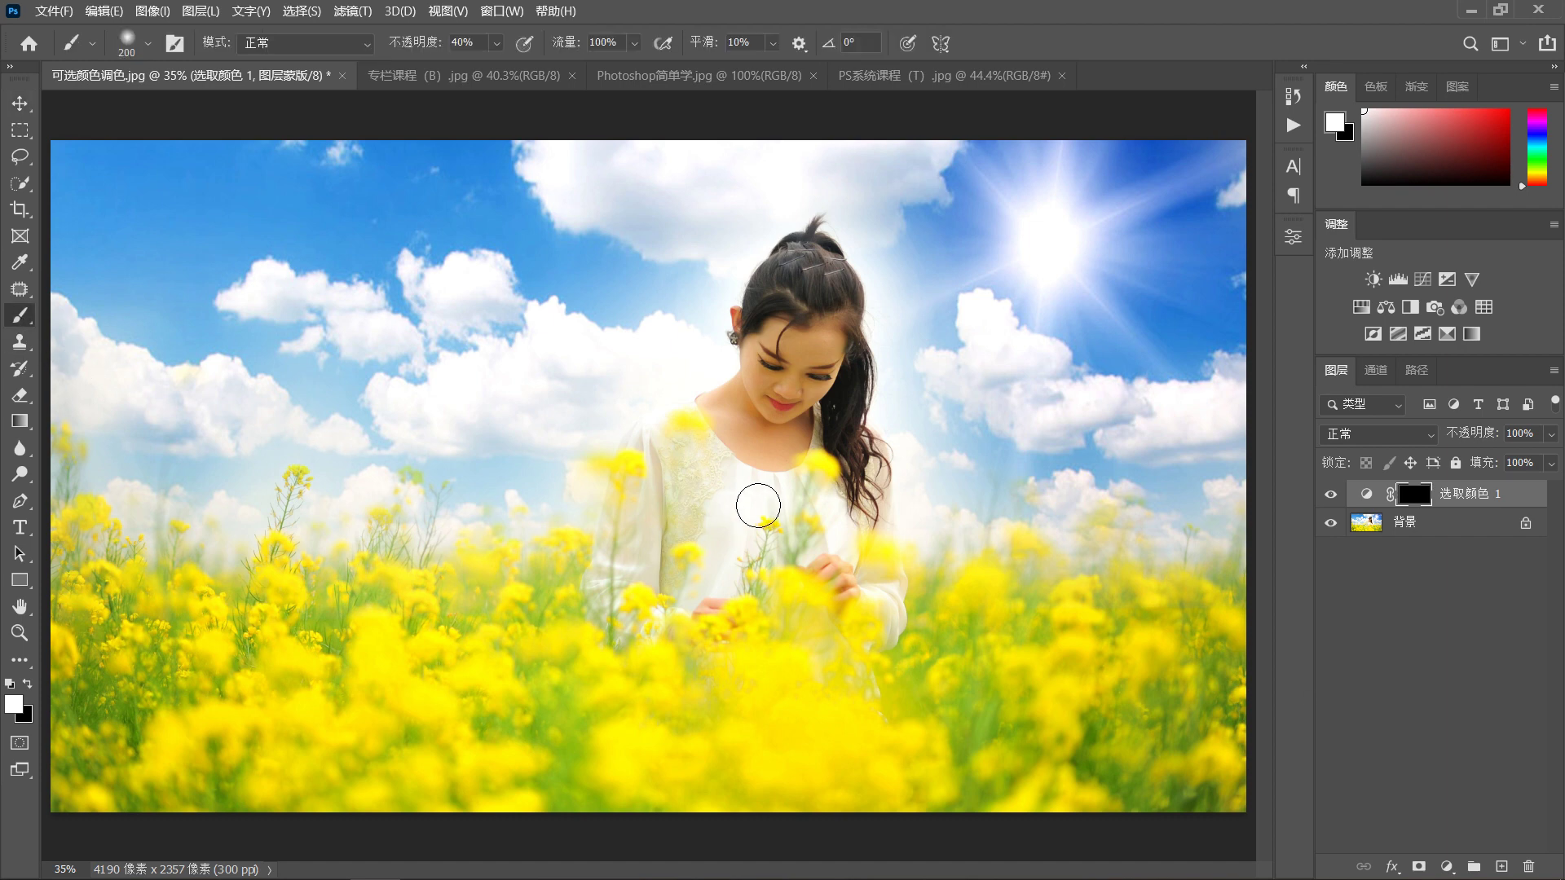
{"action": "scroll", "coordinate": [778, 359], "scroll_direction": "up", "scroll_amount": 2}
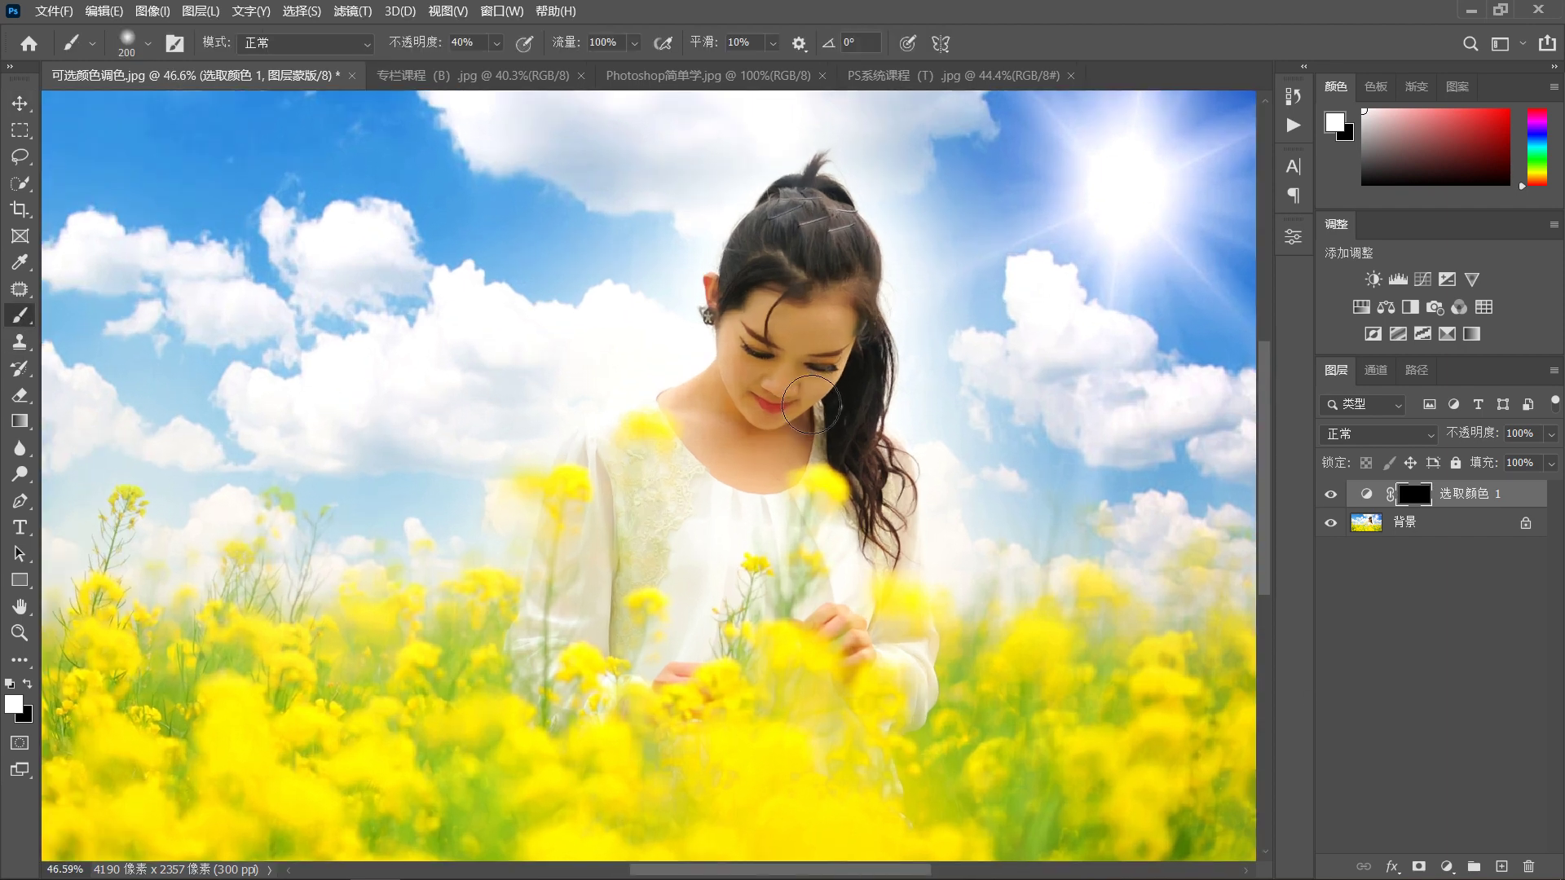
{"action": "scroll", "coordinate": [783, 342], "scroll_direction": "up", "scroll_amount": 1}
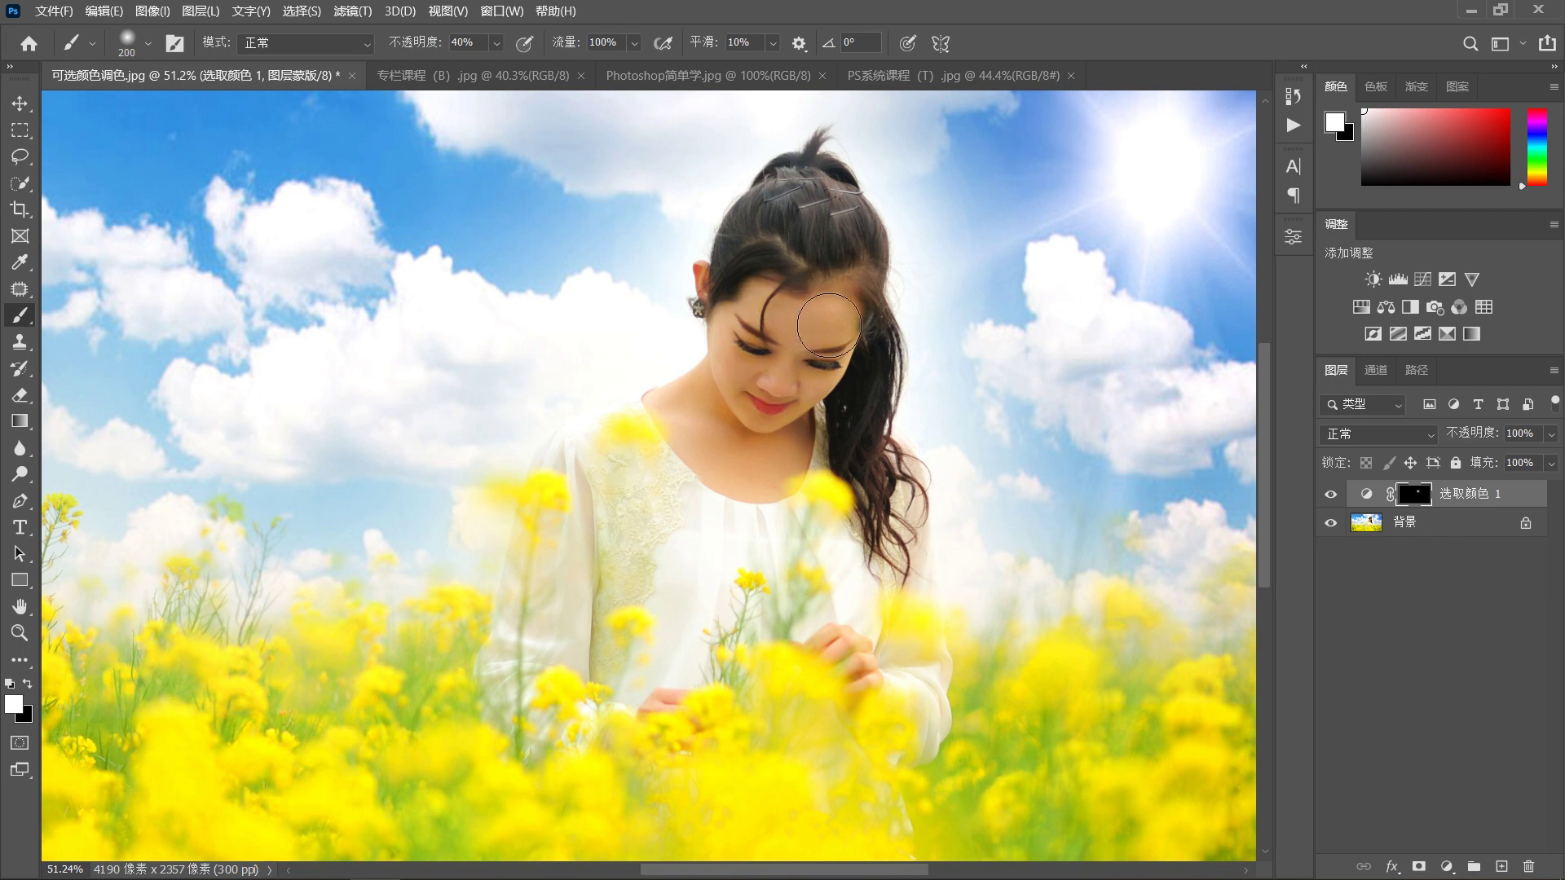
{"action": "left_click_drag", "start_coordinate": [787, 322], "coordinate": [843, 346]}
{"action": "scroll", "coordinate": [781, 437], "scroll_direction": "down", "scroll_amount": 3}
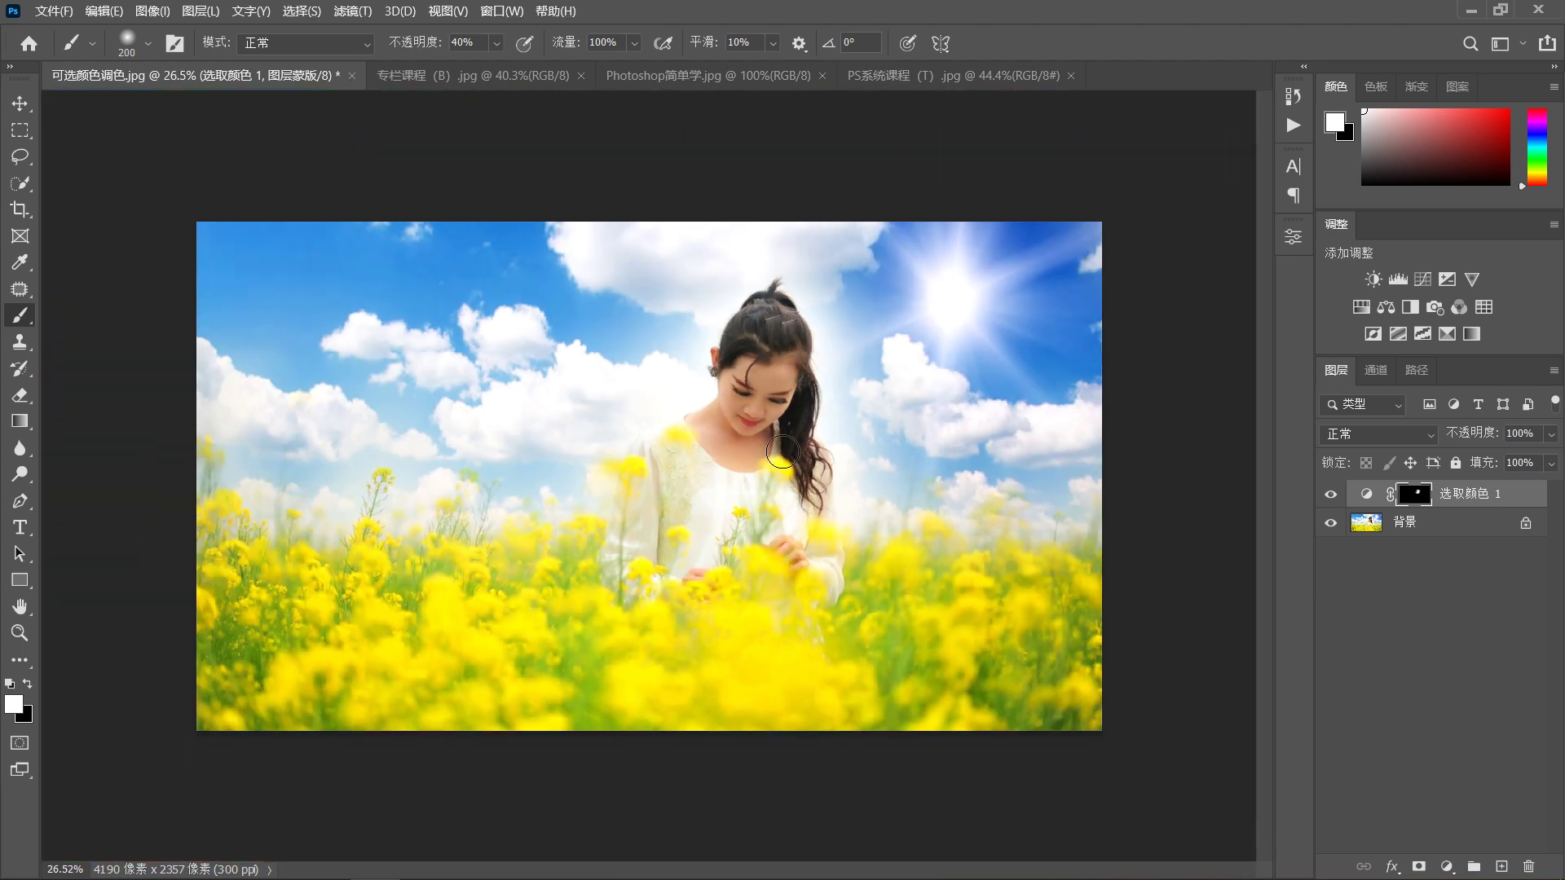
{"action": "scroll", "coordinate": [782, 444], "scroll_direction": "up", "scroll_amount": 2}
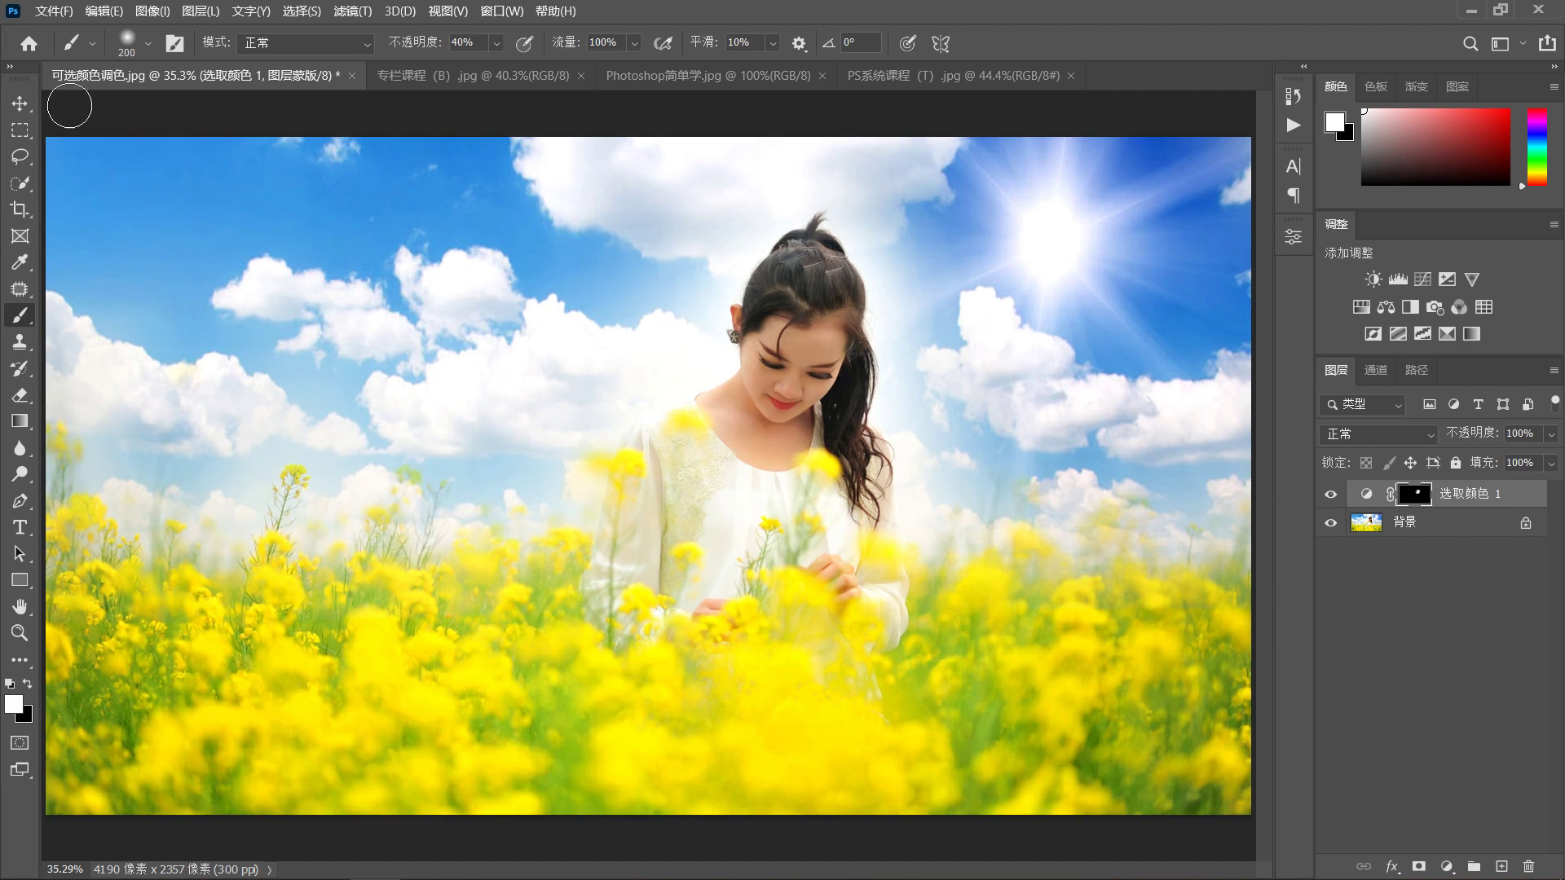
- Toggle 选取颜色 1 off and on to compare, then show the Photoshop简单学.jpg document
{"action": "left_click", "coordinate": [20, 103]}
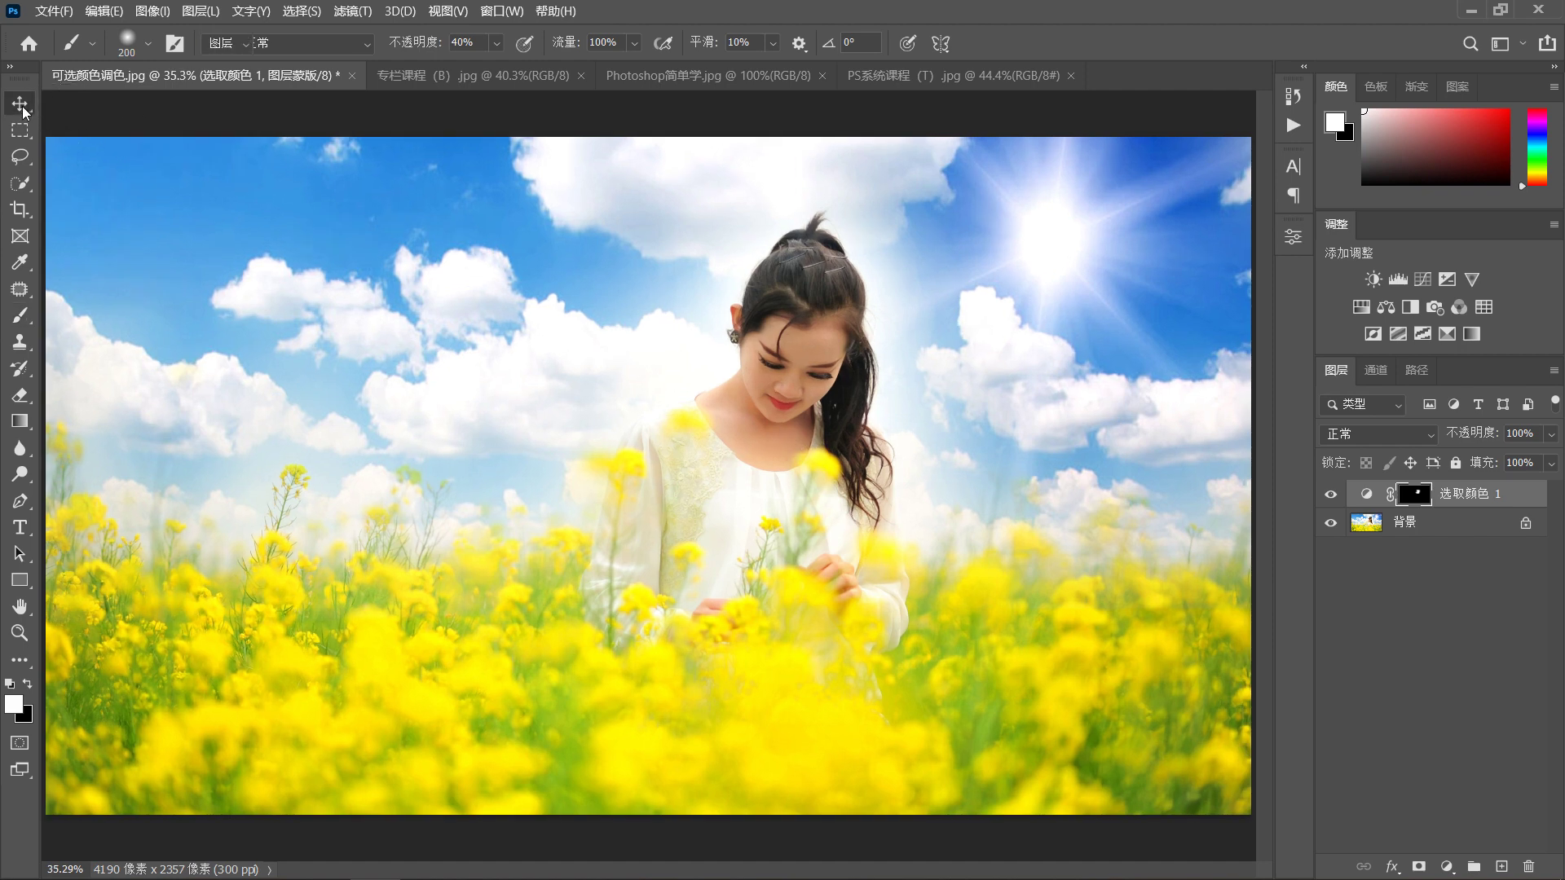
{"action": "left_click", "coordinate": [1330, 494]}
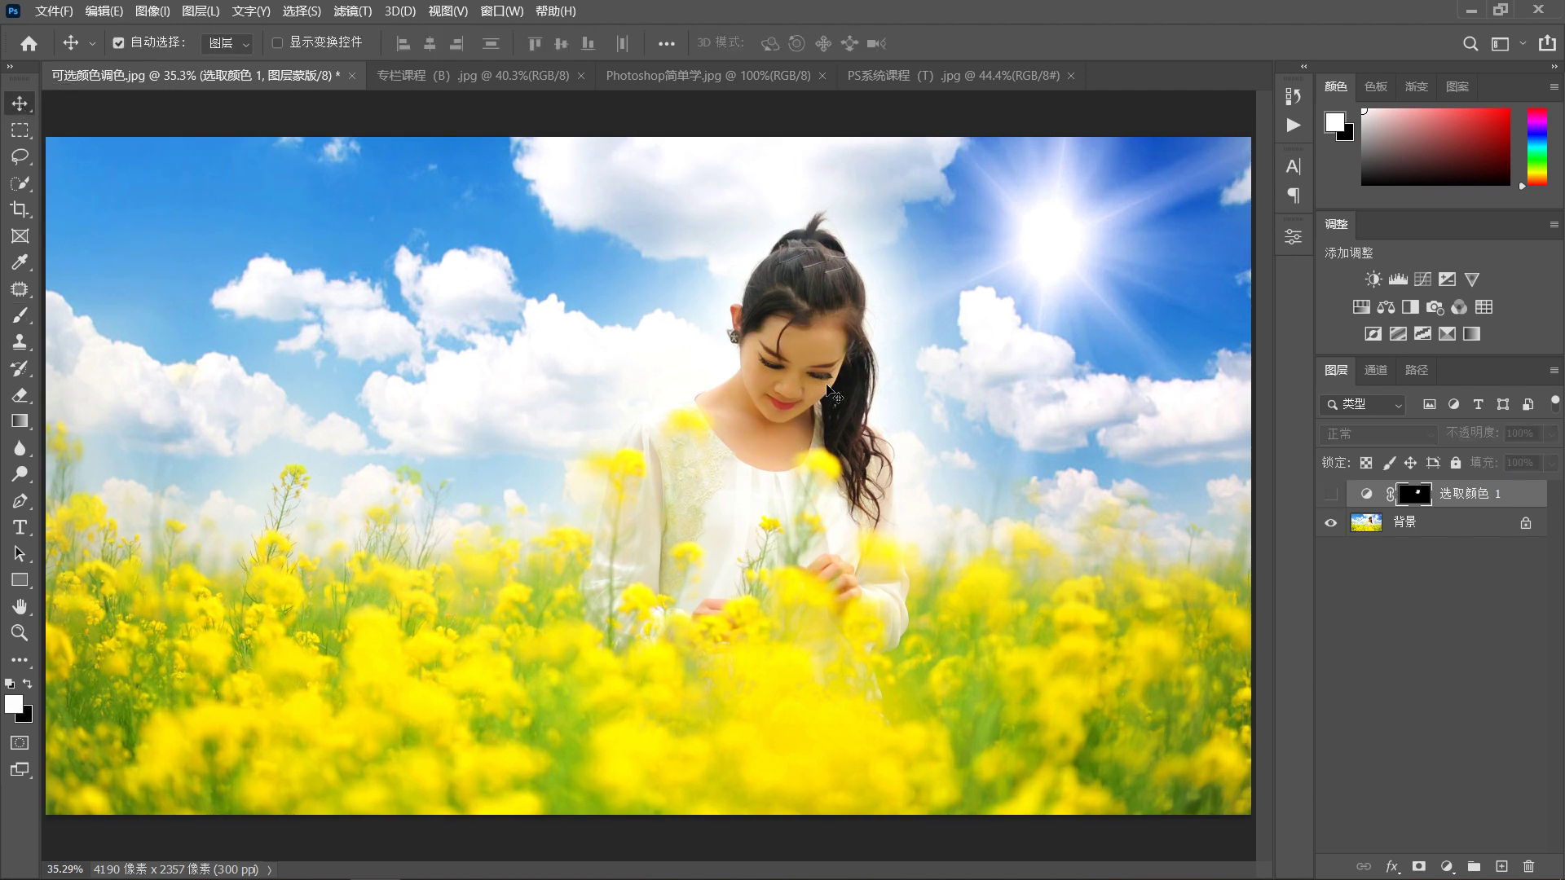
{"action": "left_click", "coordinate": [1331, 495]}
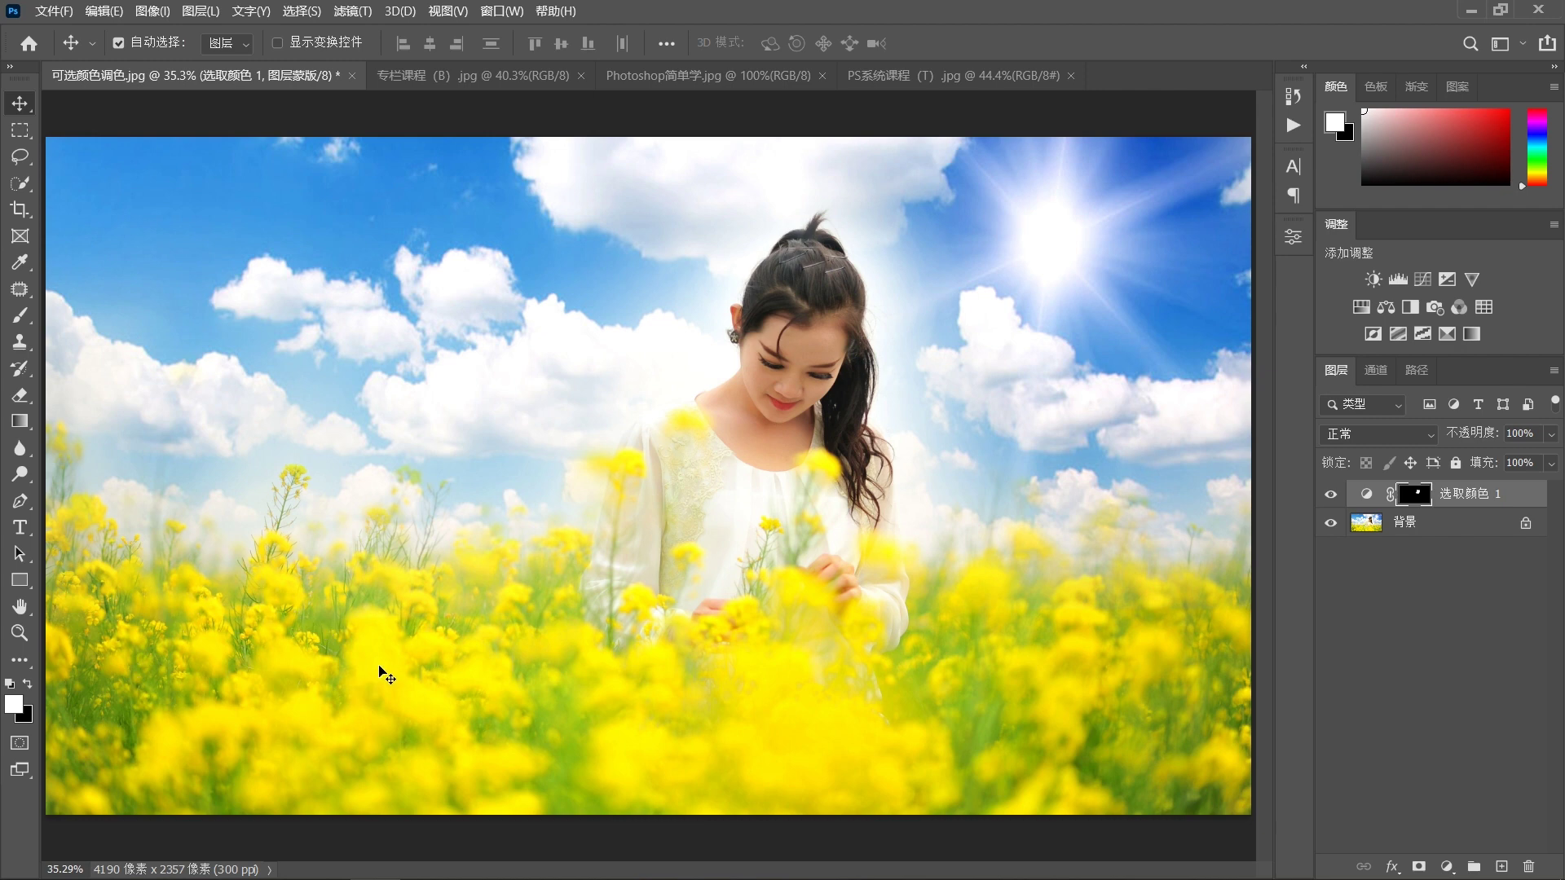
{"action": "left_click", "coordinate": [753, 75]}
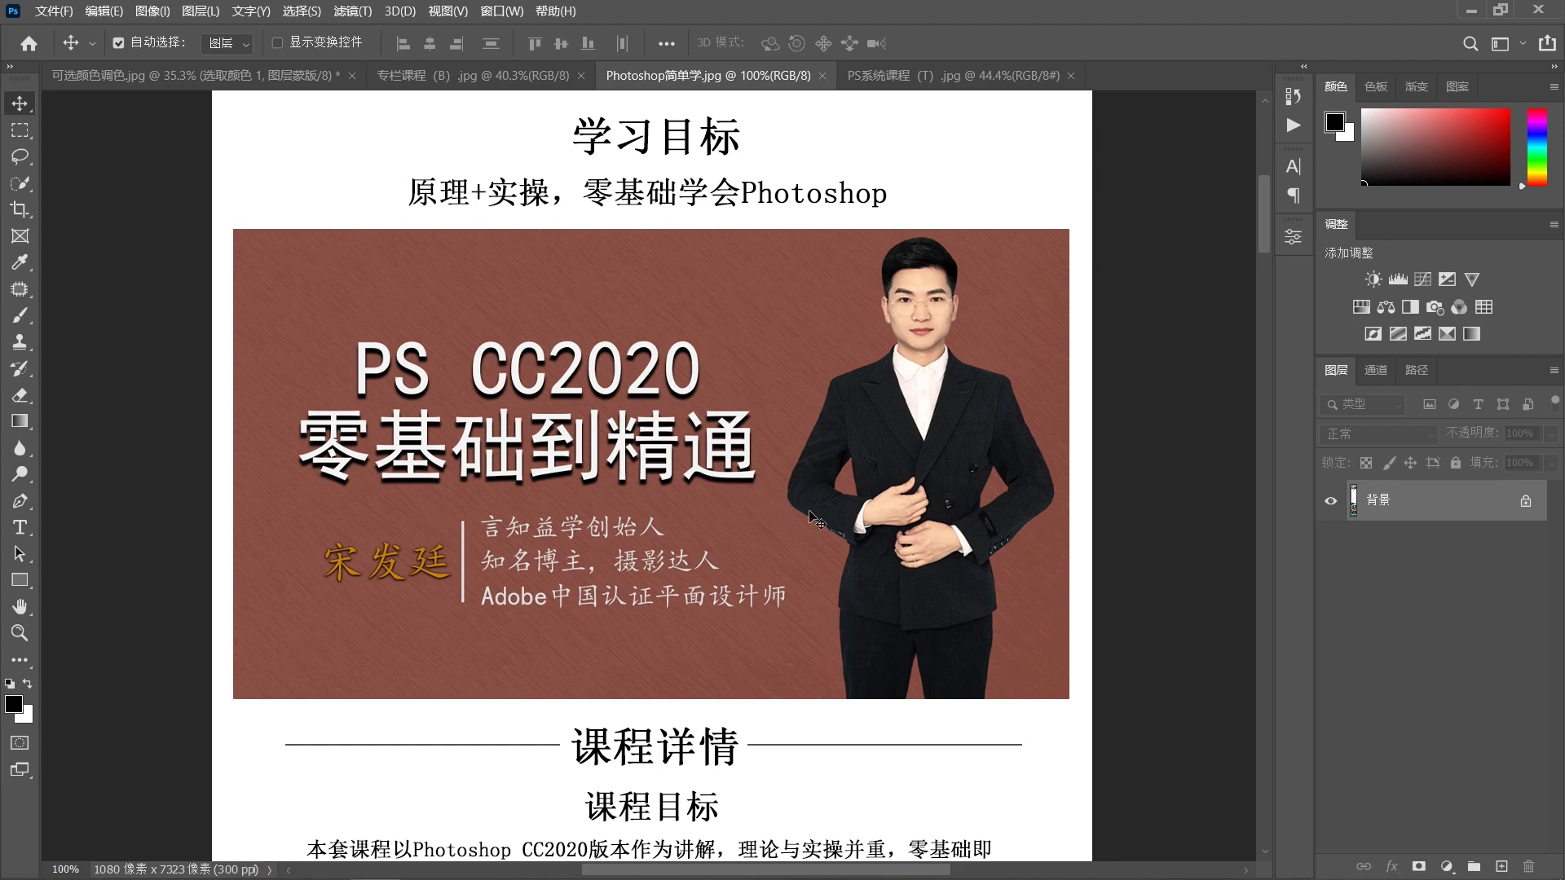
- Scroll the Photoshop简单学.jpg page past the lesson list and sample images to the 课程特色 heading
{"action": "scroll", "coordinate": [811, 515], "scroll_direction": "down", "scroll_amount": 3}
{"action": "scroll", "coordinate": [813, 518], "scroll_direction": "down", "scroll_amount": 3}
{"action": "scroll", "coordinate": [819, 522], "scroll_direction": "down", "scroll_amount": 3}
{"action": "scroll", "coordinate": [826, 527], "scroll_direction": "down", "scroll_amount": 3}
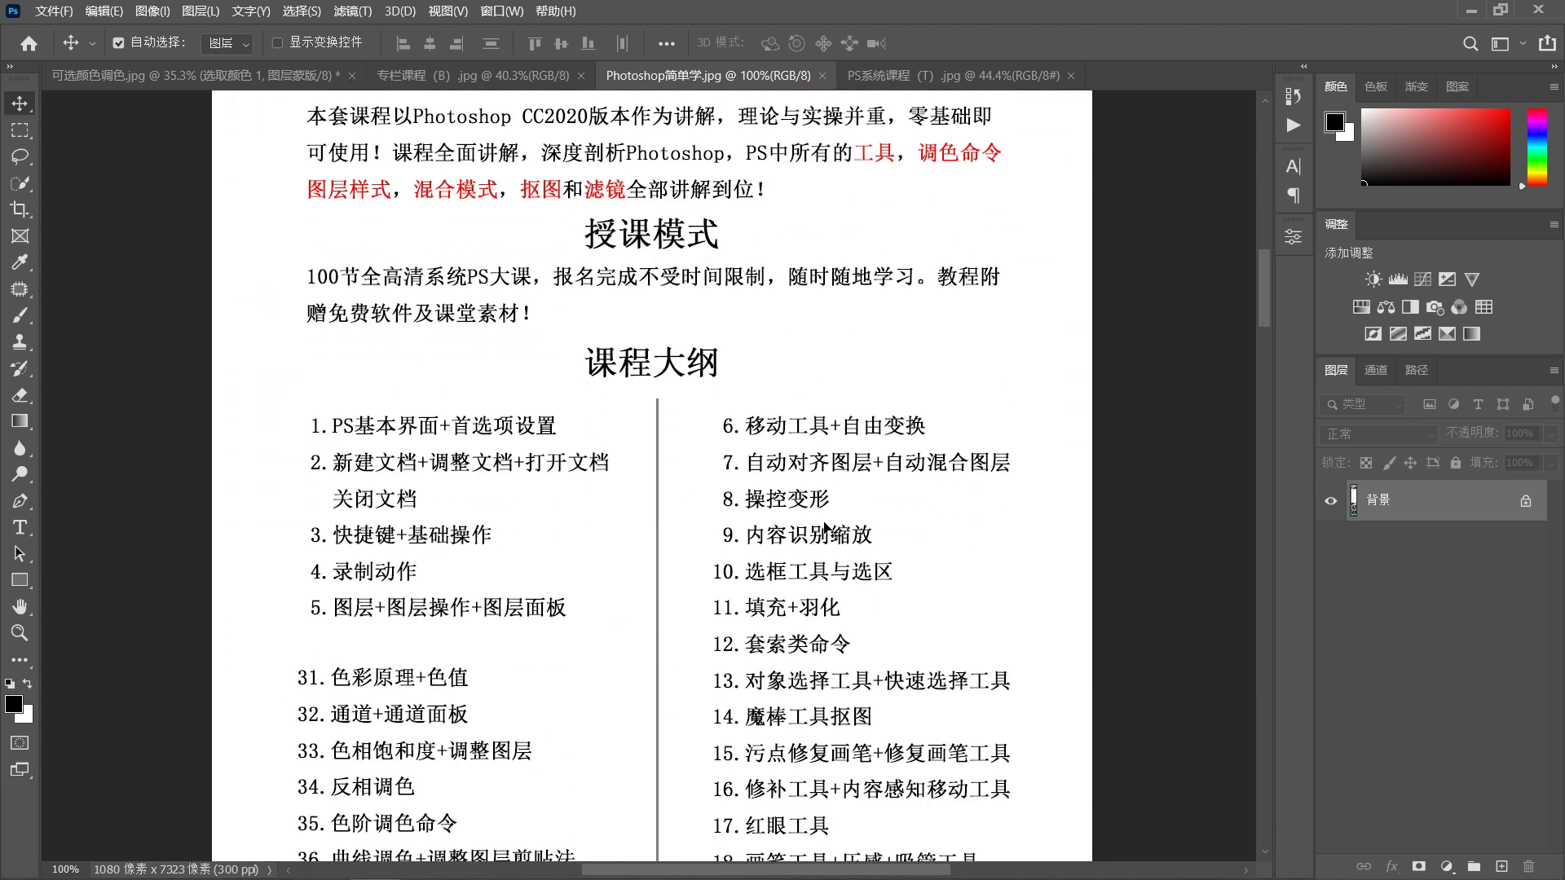
{"action": "scroll", "coordinate": [826, 527], "scroll_direction": "down", "scroll_amount": 3}
{"action": "scroll", "coordinate": [826, 526], "scroll_direction": "down", "scroll_amount": 4}
{"action": "scroll", "coordinate": [907, 538], "scroll_direction": "down", "scroll_amount": 2}
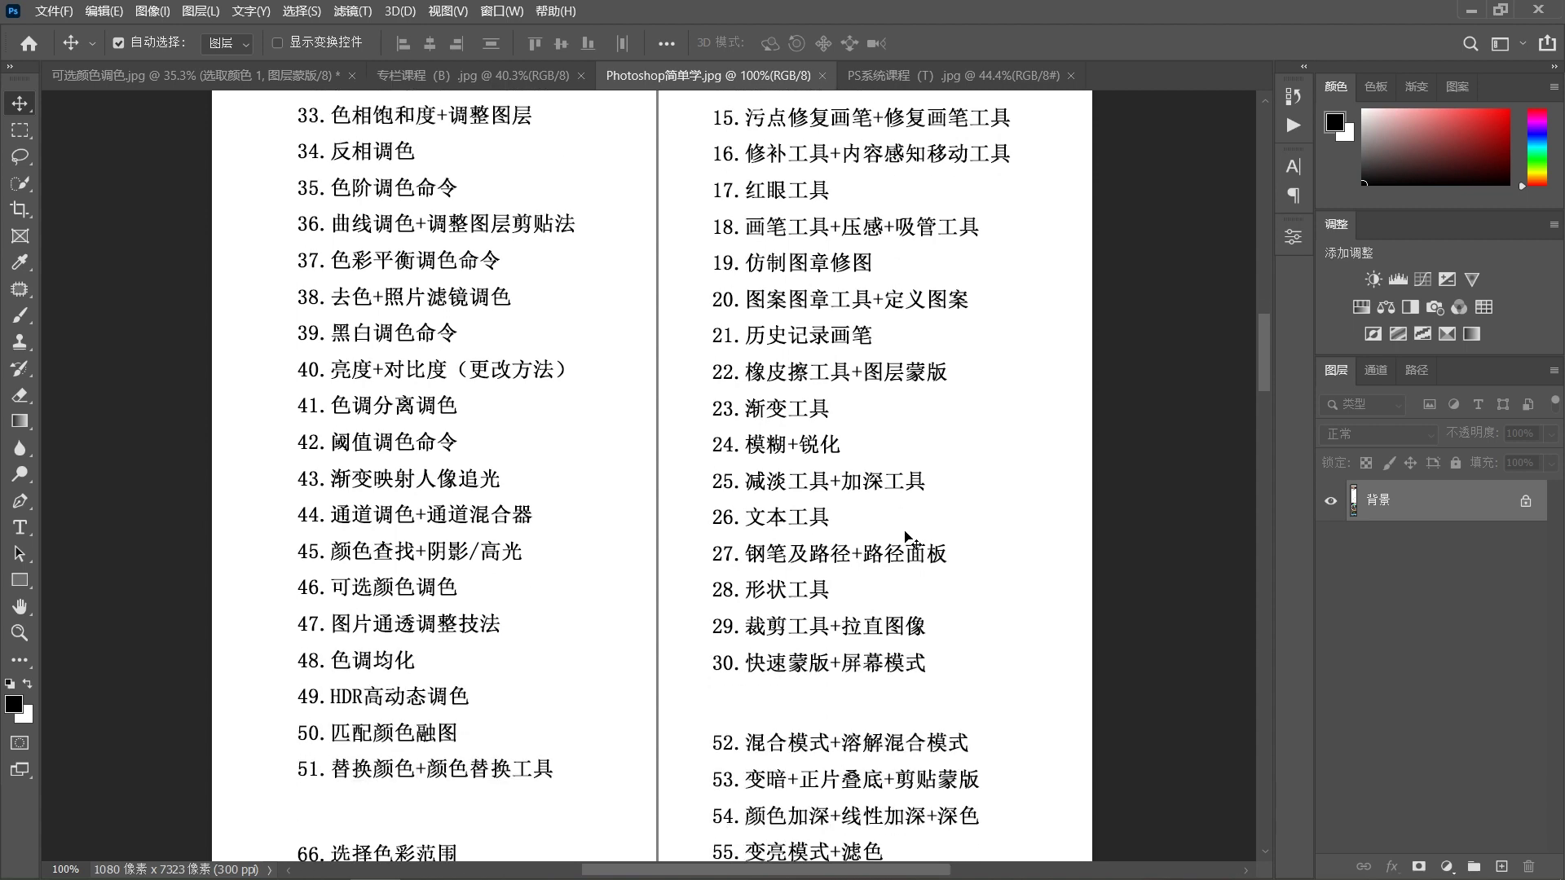
{"action": "scroll", "coordinate": [906, 538], "scroll_direction": "down", "scroll_amount": 2}
{"action": "scroll", "coordinate": [461, 489], "scroll_direction": "down", "scroll_amount": 2}
{"action": "scroll", "coordinate": [524, 546], "scroll_direction": "down", "scroll_amount": 3}
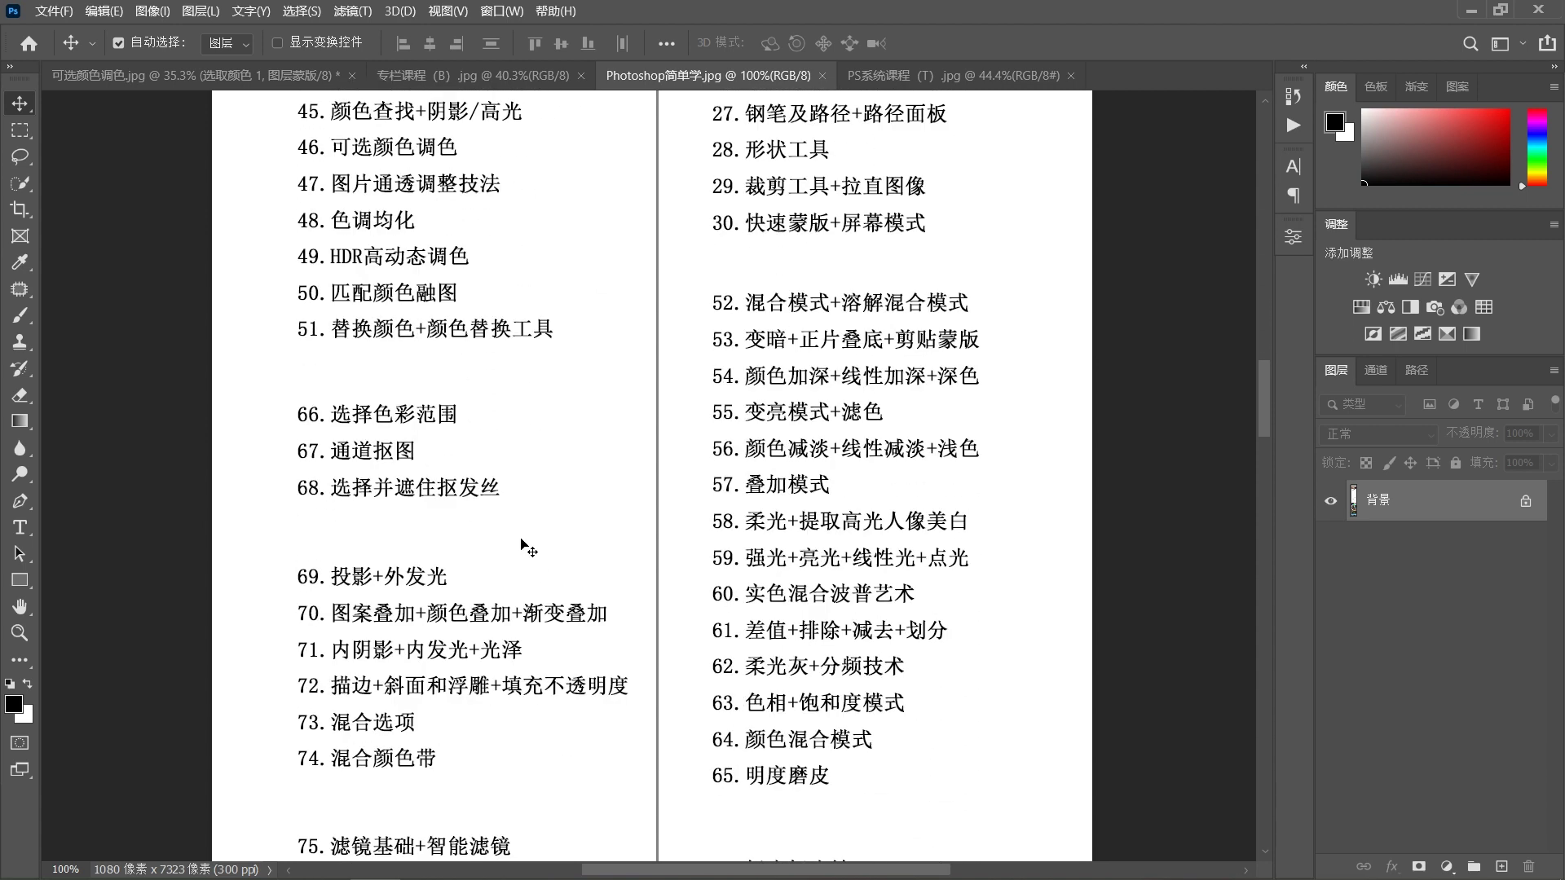
{"action": "scroll", "coordinate": [524, 546], "scroll_direction": "down", "scroll_amount": 3}
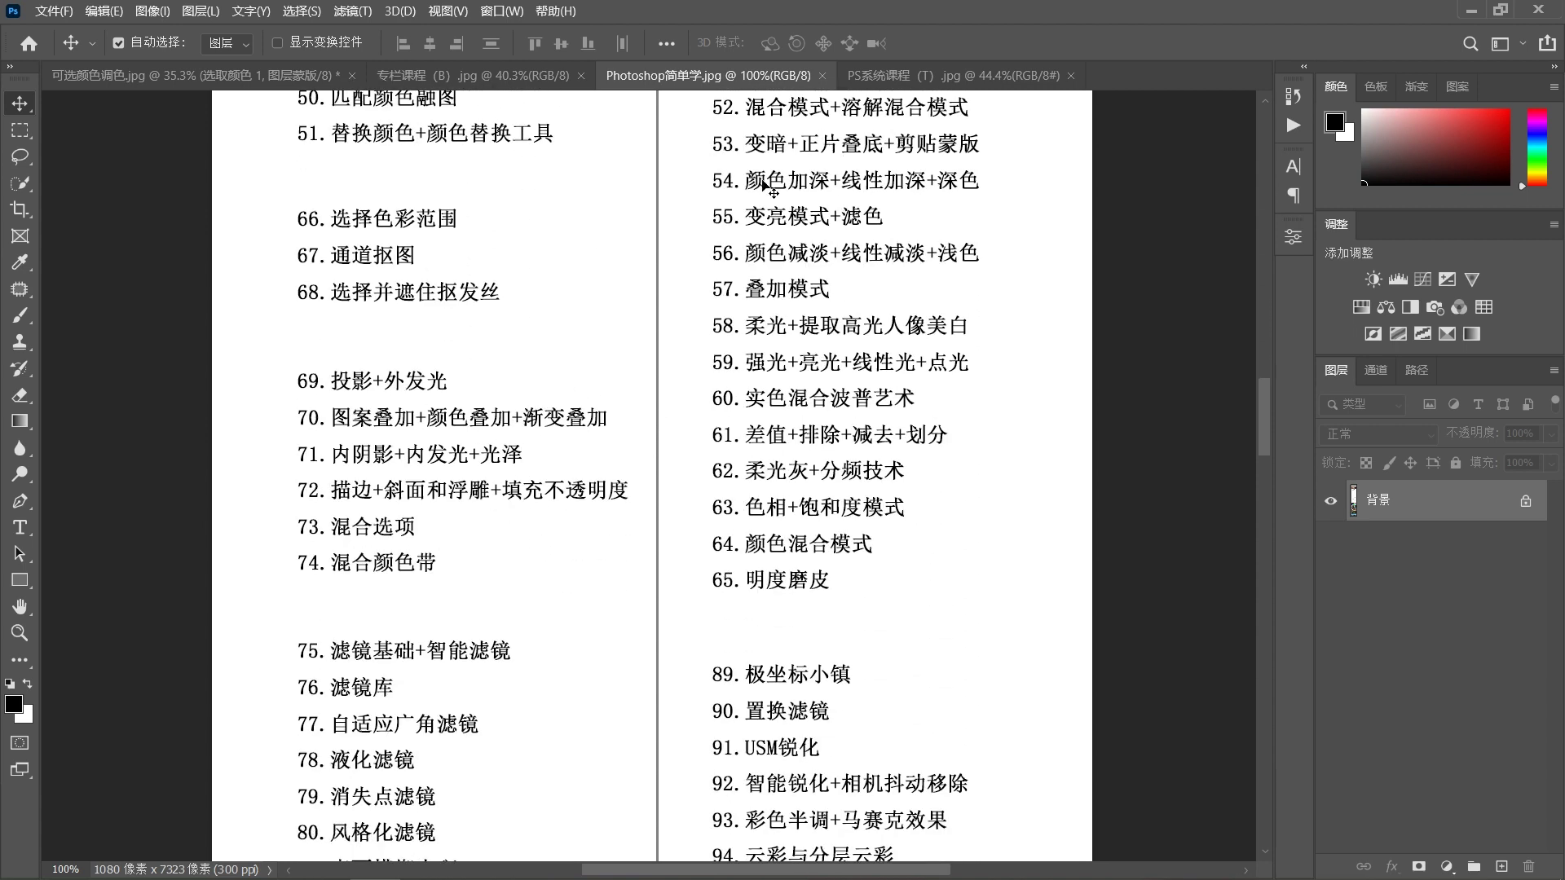
{"action": "scroll", "coordinate": [825, 499], "scroll_direction": "down", "scroll_amount": 1}
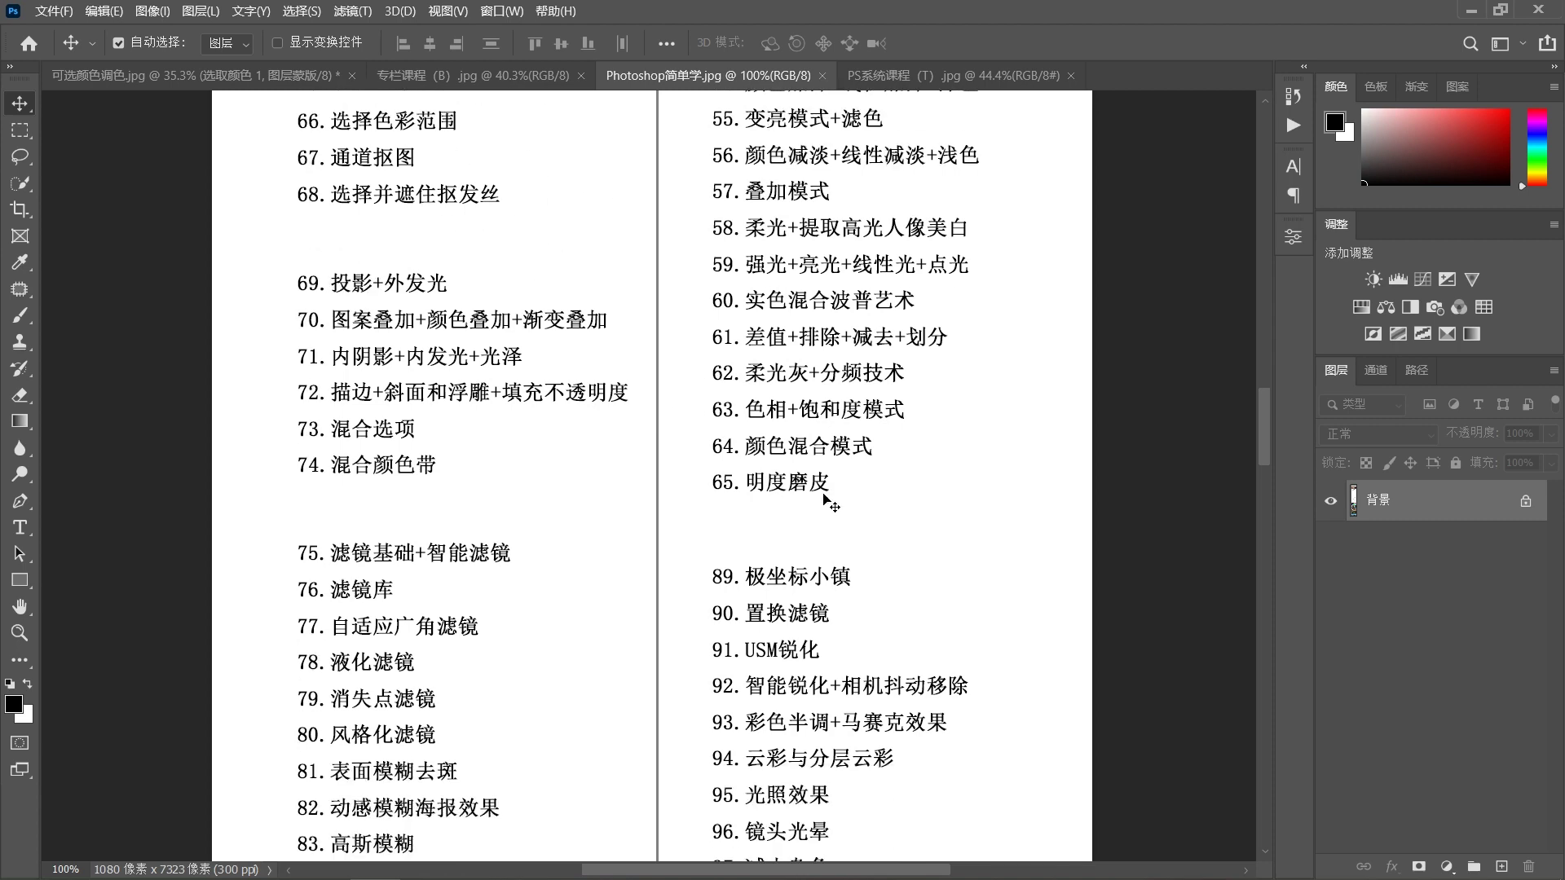
{"action": "scroll", "coordinate": [825, 499], "scroll_direction": "down", "scroll_amount": 2}
{"action": "scroll", "coordinate": [821, 639], "scroll_direction": "down", "scroll_amount": 1}
{"action": "scroll", "coordinate": [879, 683], "scroll_direction": "down", "scroll_amount": 1}
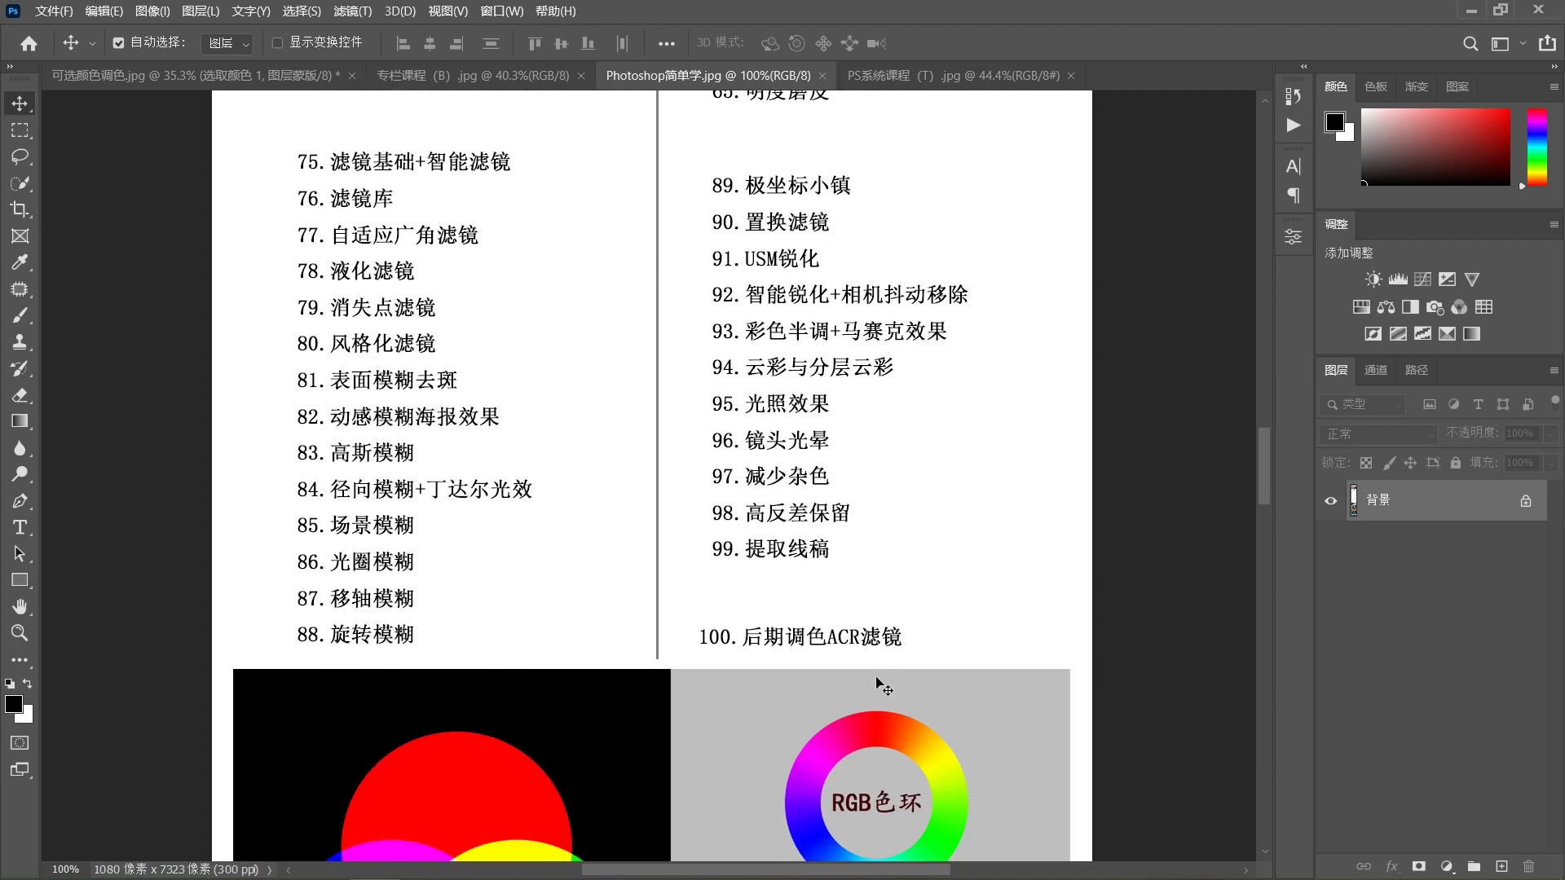
{"action": "scroll", "coordinate": [879, 684], "scroll_direction": "down", "scroll_amount": 2}
{"action": "scroll", "coordinate": [878, 684], "scroll_direction": "down", "scroll_amount": 1}
{"action": "scroll", "coordinate": [879, 684], "scroll_direction": "down", "scroll_amount": 2}
{"action": "scroll", "coordinate": [878, 685], "scroll_direction": "down", "scroll_amount": 1}
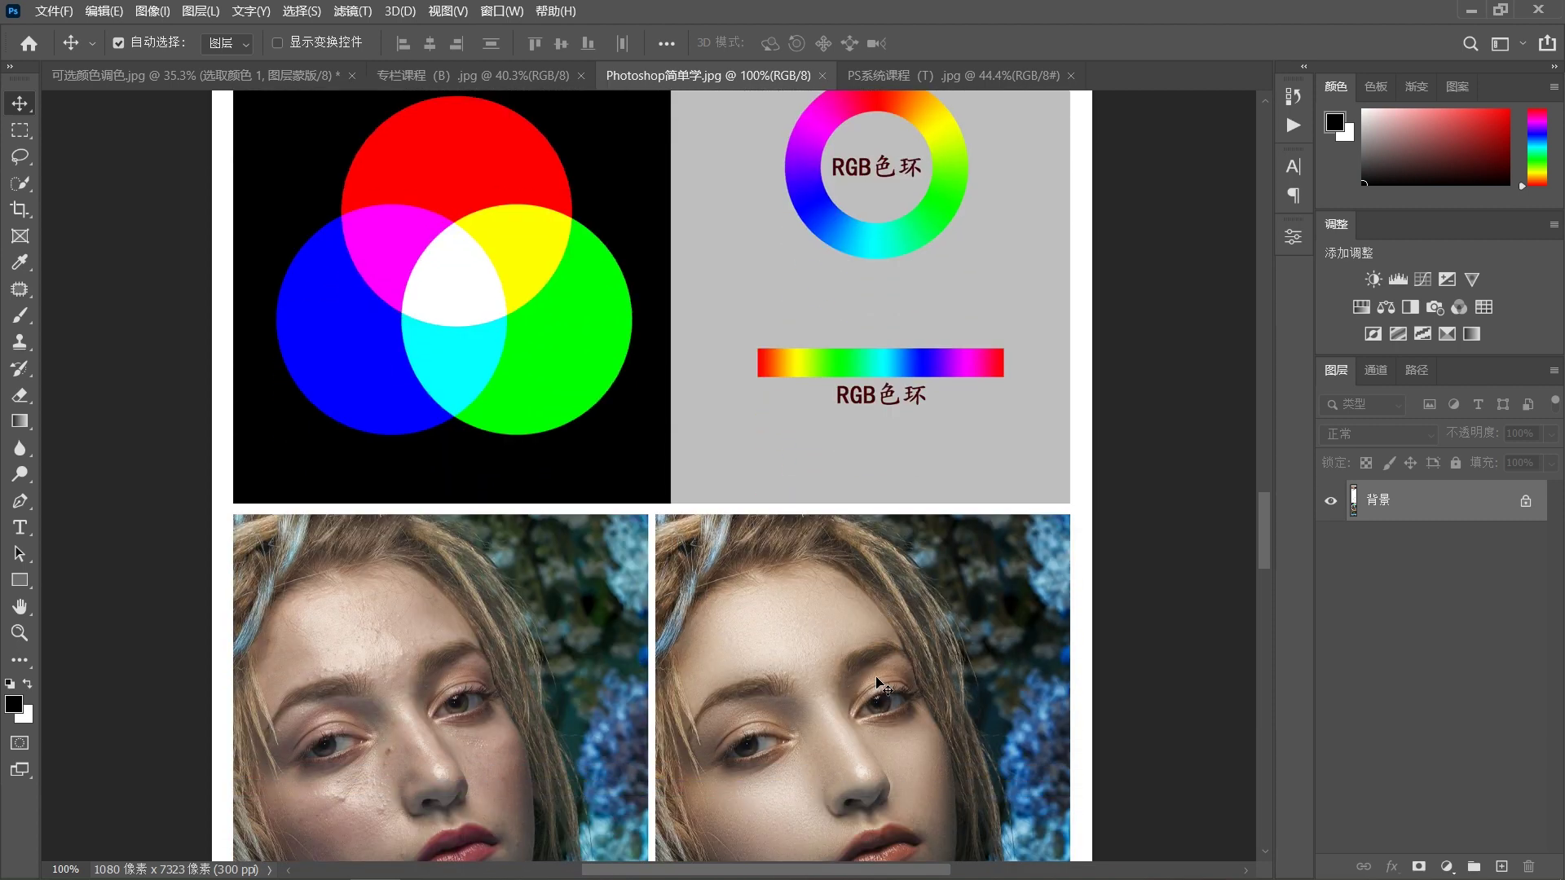
{"action": "scroll", "coordinate": [878, 685], "scroll_direction": "down", "scroll_amount": 1}
{"action": "scroll", "coordinate": [879, 684], "scroll_direction": "down", "scroll_amount": 2}
{"action": "scroll", "coordinate": [823, 652], "scroll_direction": "down", "scroll_amount": 1}
{"action": "scroll", "coordinate": [797, 627], "scroll_direction": "down", "scroll_amount": 2}
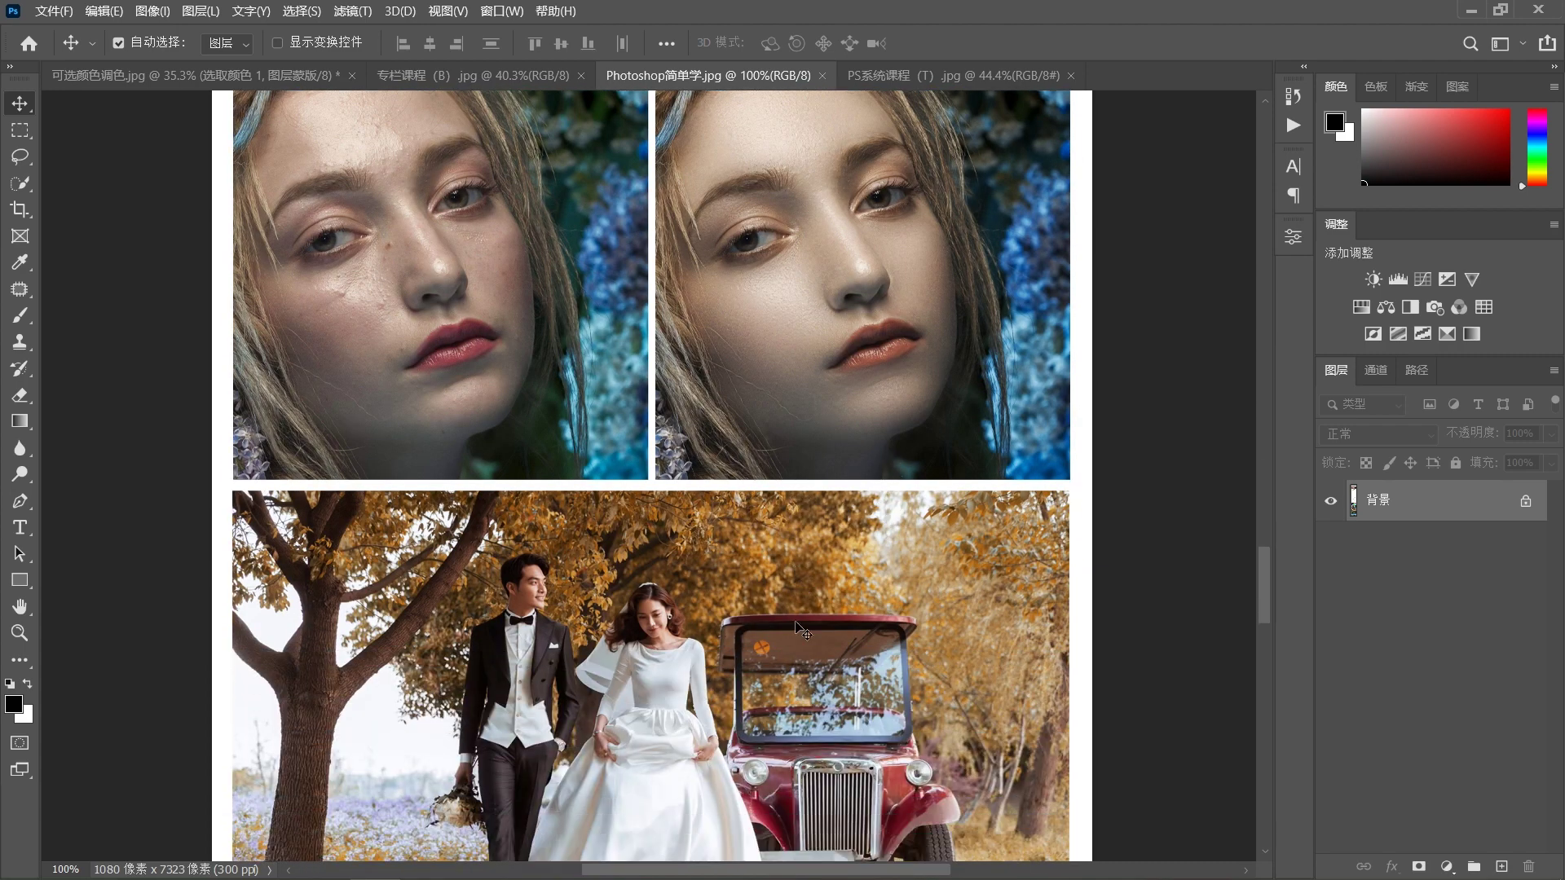
{"action": "scroll", "coordinate": [798, 632], "scroll_direction": "down", "scroll_amount": 2}
{"action": "scroll", "coordinate": [807, 648], "scroll_direction": "down", "scroll_amount": 2}
{"action": "scroll", "coordinate": [815, 664], "scroll_direction": "down", "scroll_amount": 2}
{"action": "scroll", "coordinate": [825, 685], "scroll_direction": "down", "scroll_amount": 1}
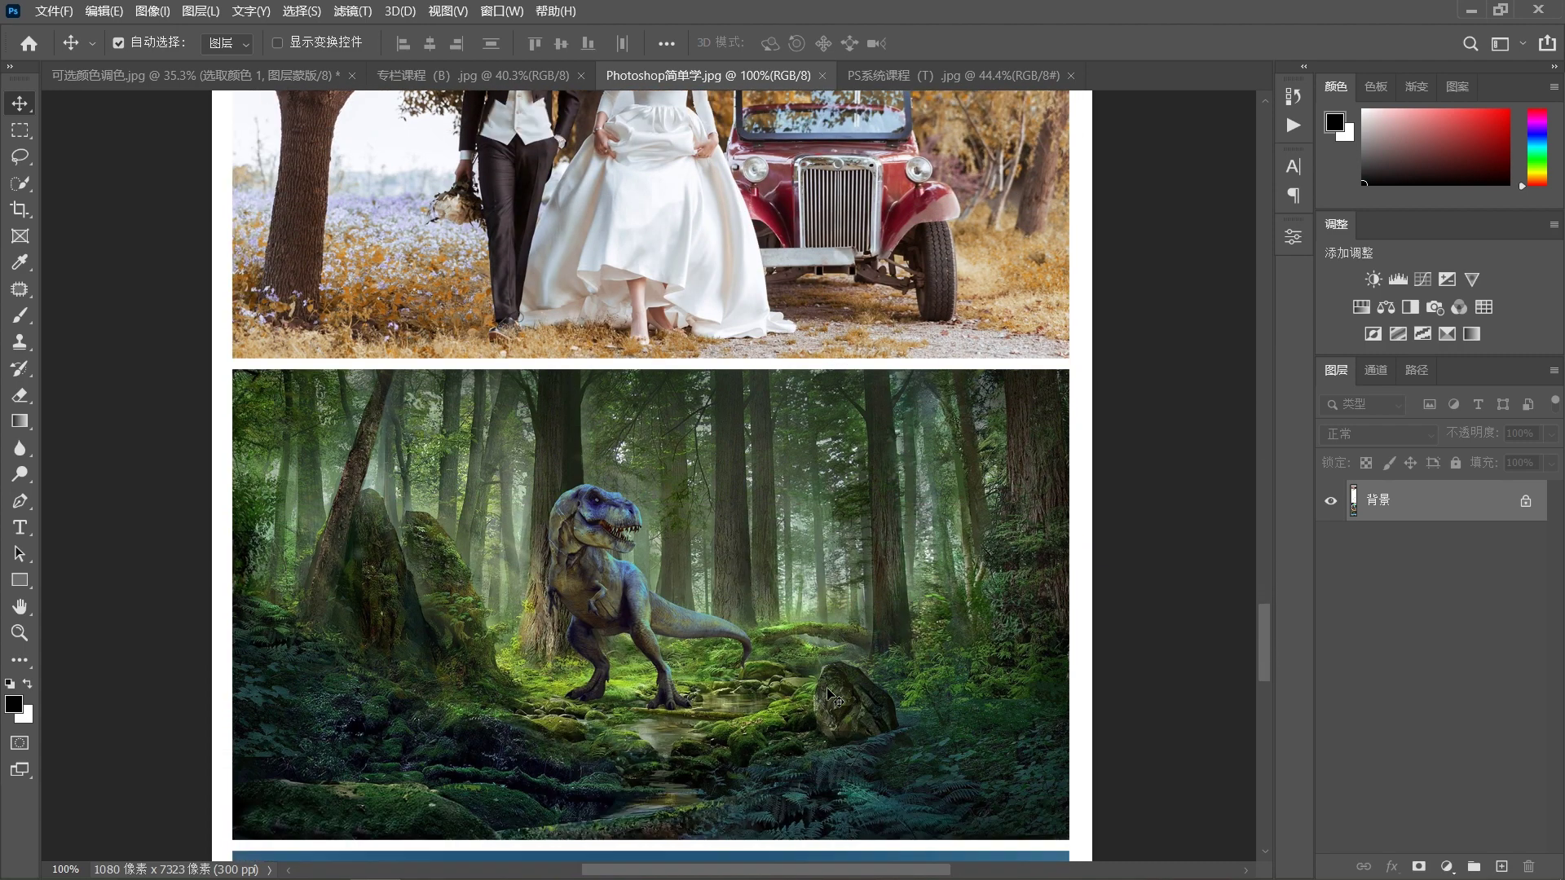
{"action": "scroll", "coordinate": [831, 697], "scroll_direction": "down", "scroll_amount": 1}
{"action": "scroll", "coordinate": [831, 697], "scroll_direction": "down", "scroll_amount": 2}
{"action": "scroll", "coordinate": [832, 697], "scroll_direction": "down", "scroll_amount": 1}
{"action": "scroll", "coordinate": [831, 697], "scroll_direction": "down", "scroll_amount": 1}
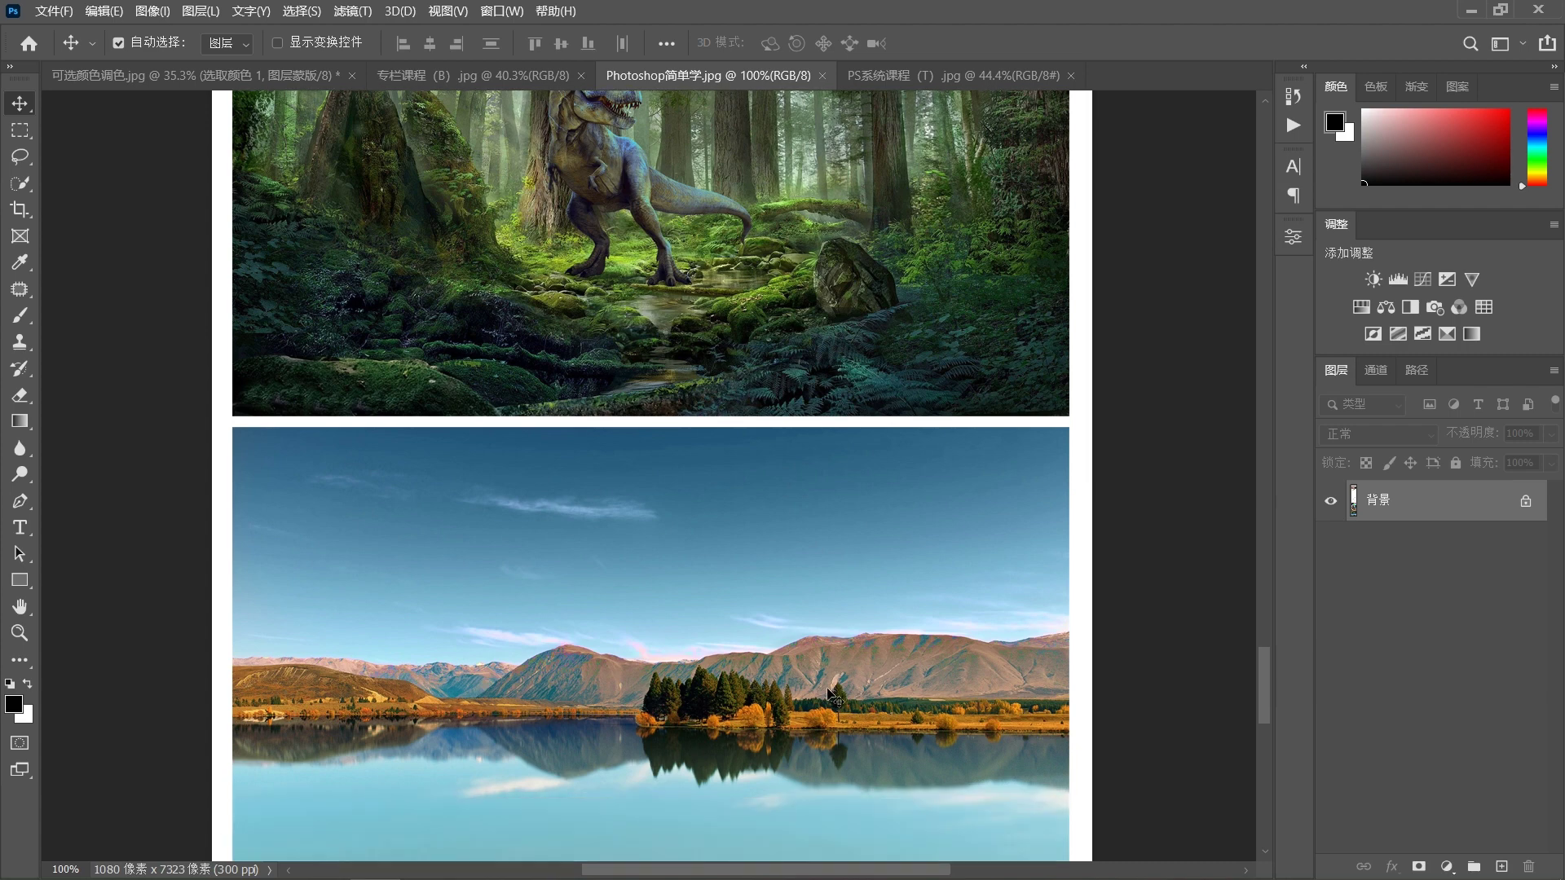
{"action": "scroll", "coordinate": [831, 697], "scroll_direction": "down", "scroll_amount": 1}
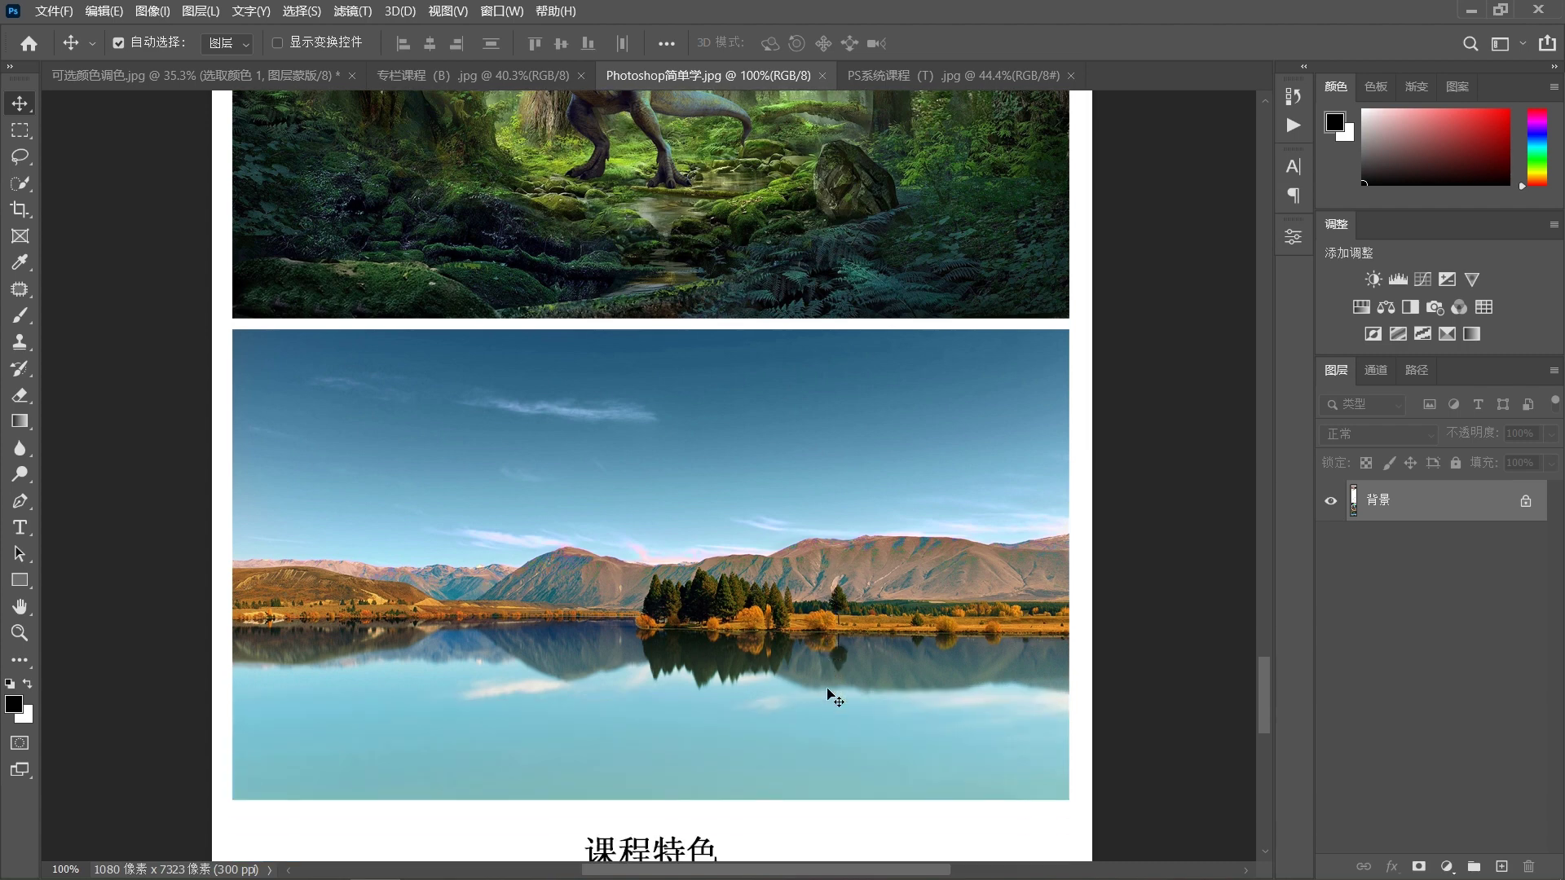